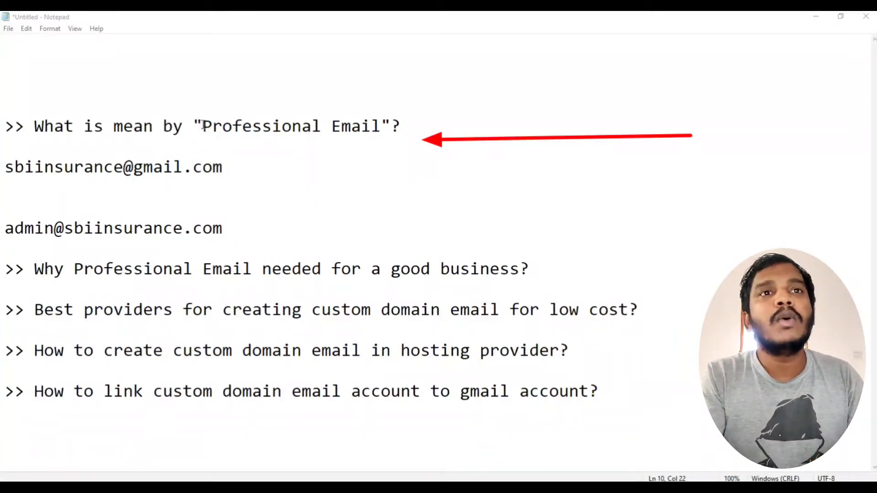
Highlight the Professional Email, low-cost providers and linking-to-Gmail questions in the notes.
{"action": "left_click_drag", "start_coordinate": [202, 125], "coordinate": [381, 126]}
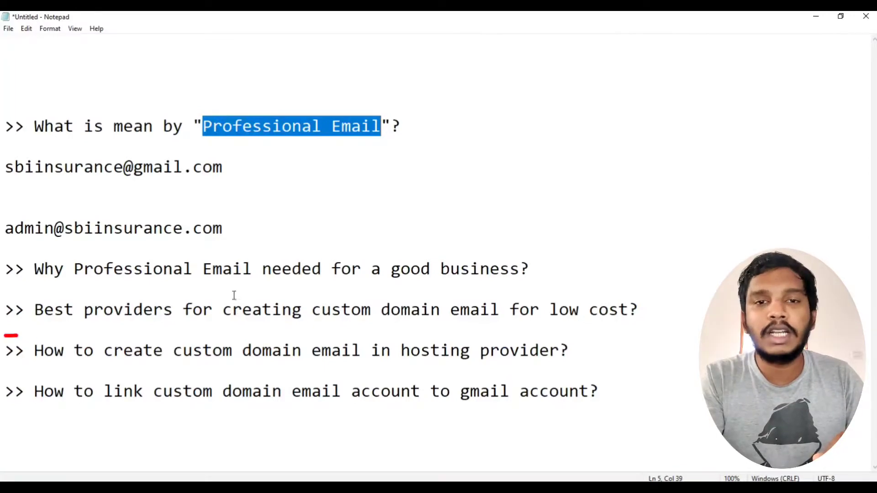
{"action": "left_click_drag", "start_coordinate": [144, 310], "coordinate": [401, 311]}
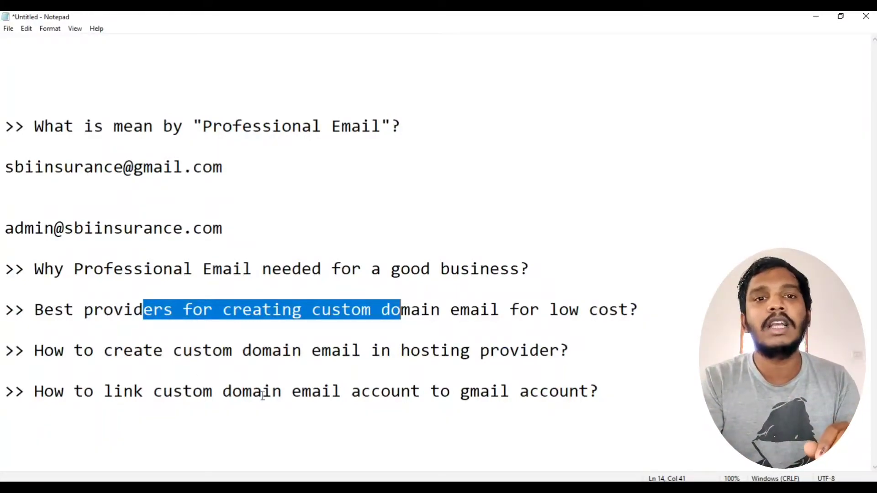
{"action": "left_click_drag", "start_coordinate": [262, 391], "coordinate": [509, 393]}
{"action": "left_click", "coordinate": [202, 393]}
{"action": "left_click_drag", "start_coordinate": [123, 391], "coordinate": [580, 393]}
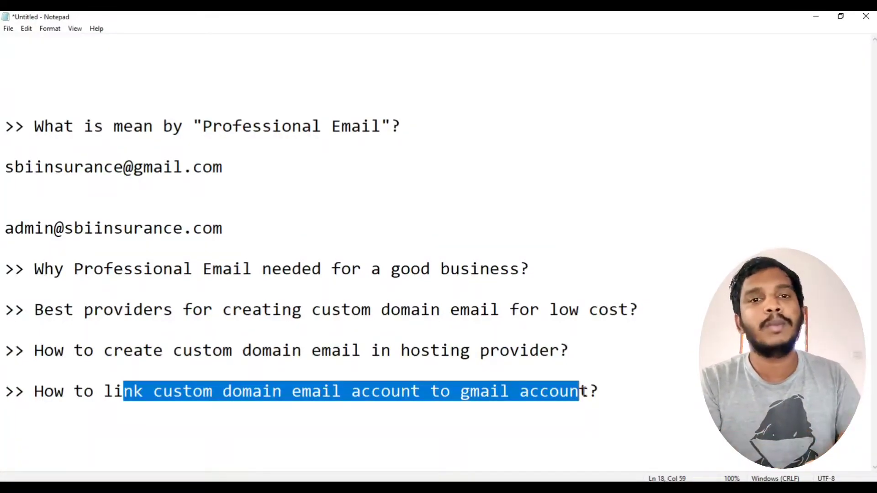
Highlight Professional Email and the free Gmail address, then delete the blank line above the custom-domain address.
{"action": "left_click", "coordinate": [206, 138]}
{"action": "left_click_drag", "start_coordinate": [205, 133], "coordinate": [398, 142]}
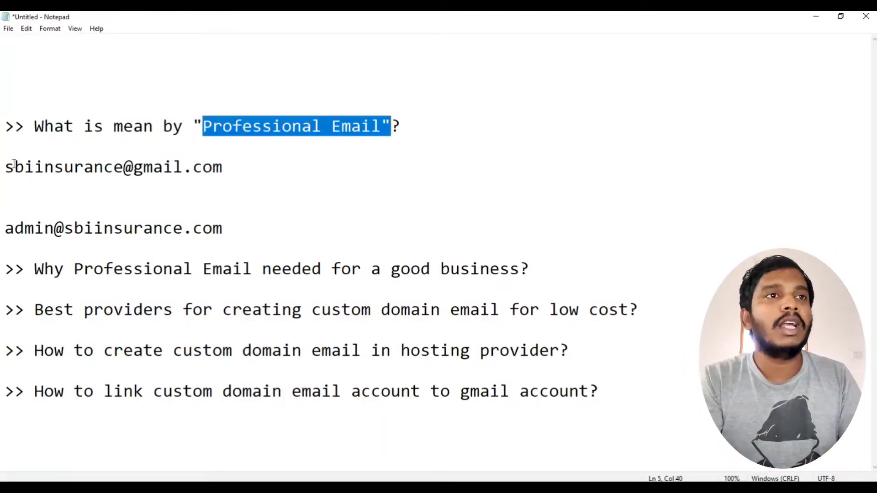
{"action": "left_click_drag", "start_coordinate": [133, 167], "coordinate": [225, 167]}
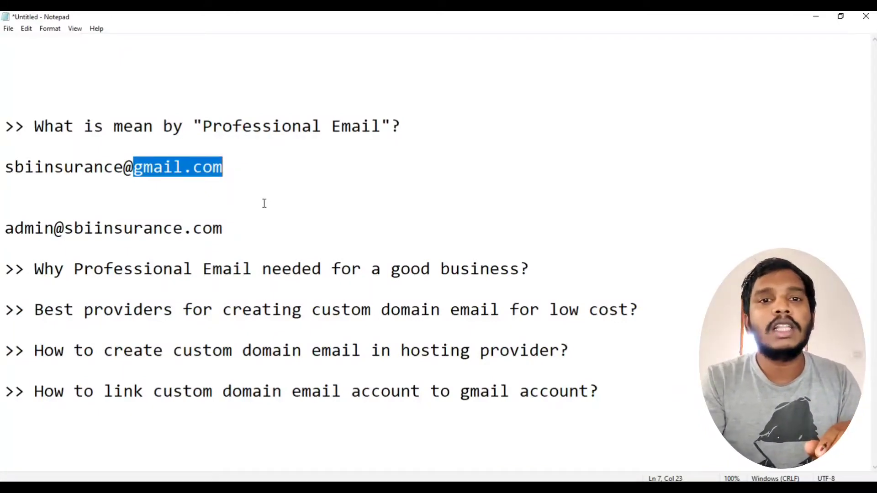
{"action": "left_click", "coordinate": [230, 184]}
{"action": "left_click_drag", "start_coordinate": [3, 165], "coordinate": [278, 167]}
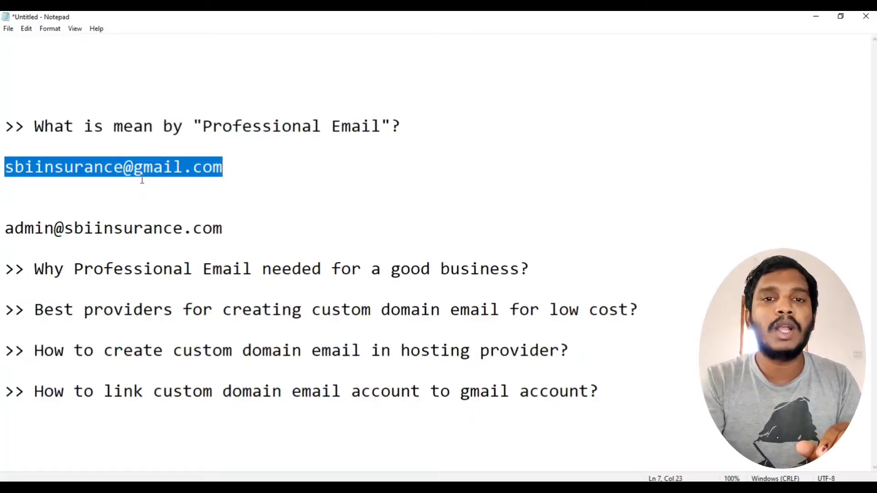
{"action": "left_click", "coordinate": [4, 233]}
{"action": "key", "text": "BackSpace"}
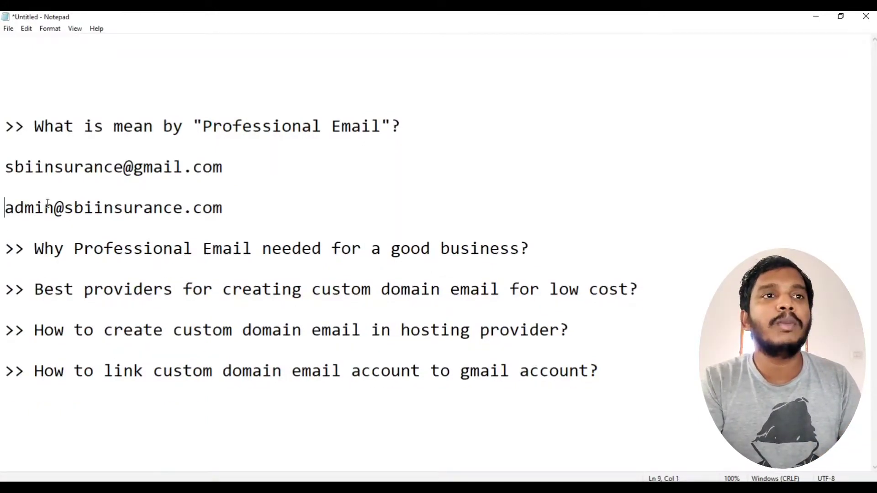
Highlight the sbiinsurance.com domain, Professional Email in the first question, and the low-cost providers question.
{"action": "left_click", "coordinate": [54, 209]}
{"action": "left_click_drag", "start_coordinate": [64, 209], "coordinate": [223, 209]}
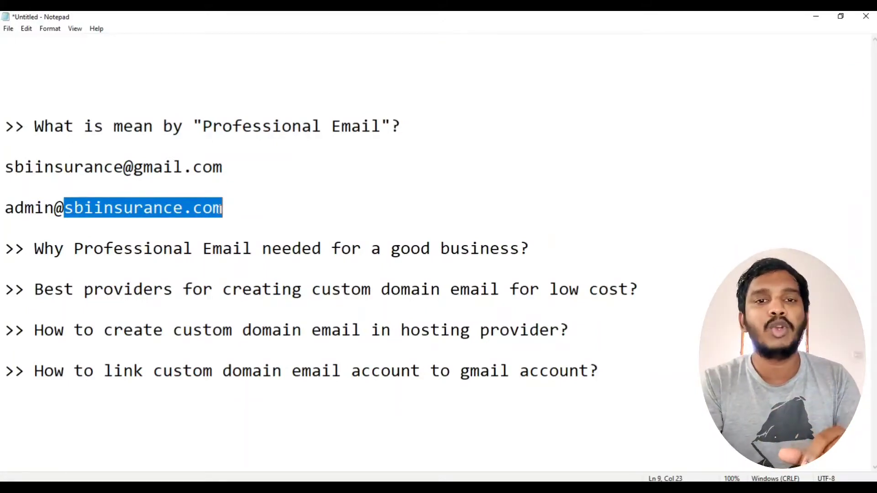
{"action": "left_click", "coordinate": [225, 199]}
{"action": "left_click", "coordinate": [210, 120]}
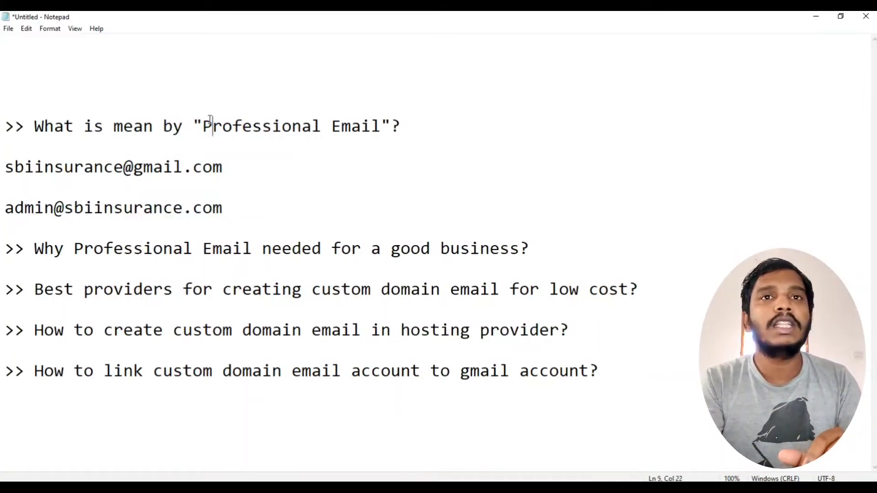
{"action": "left_click_drag", "start_coordinate": [210, 120], "coordinate": [372, 126]}
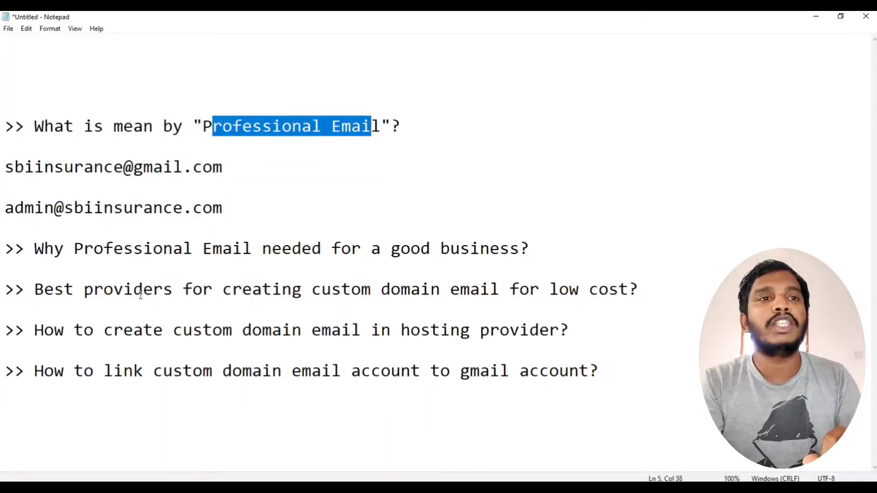
{"action": "left_click_drag", "start_coordinate": [35, 289], "coordinate": [619, 283]}
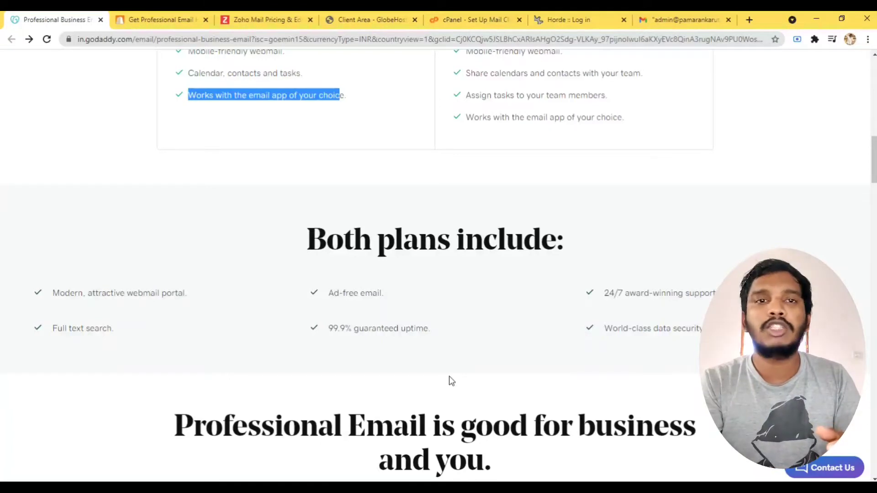
Move the BigRock tab to the first position and jump to its email plans section.
{"action": "left_click", "coordinate": [160, 20]}
{"action": "left_click_drag", "start_coordinate": [160, 20], "coordinate": [54, 16]}
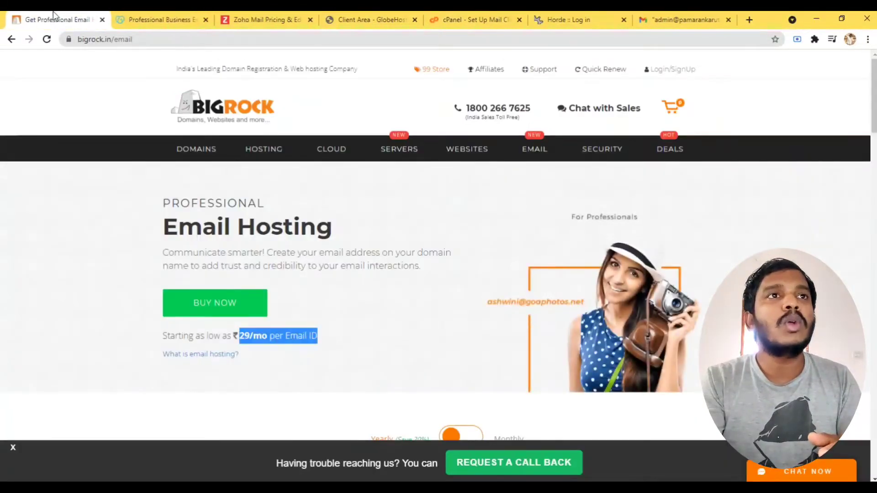
{"action": "left_click", "coordinate": [384, 298]}
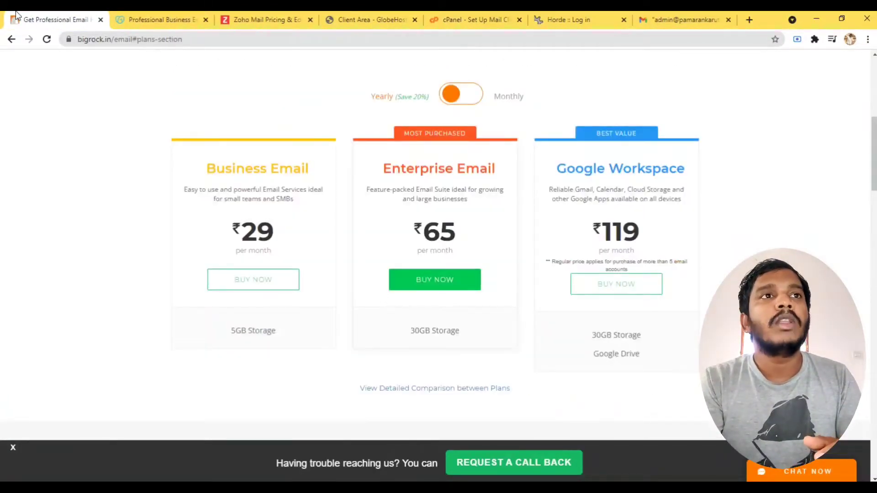
{"action": "scroll", "coordinate": [242, 290], "scroll_direction": "up", "scroll_amount": 5}
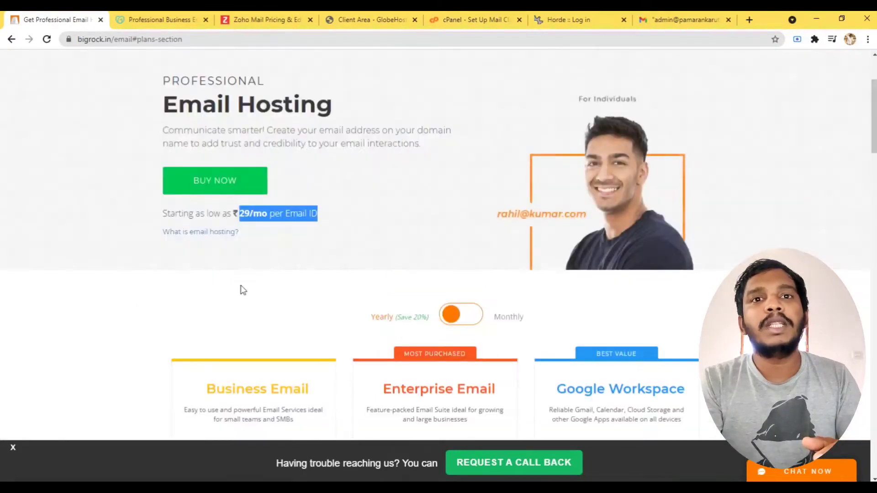
{"action": "scroll", "coordinate": [248, 287], "scroll_direction": "up", "scroll_amount": 3}
{"action": "scroll", "coordinate": [349, 309], "scroll_direction": "down", "scroll_amount": 1}
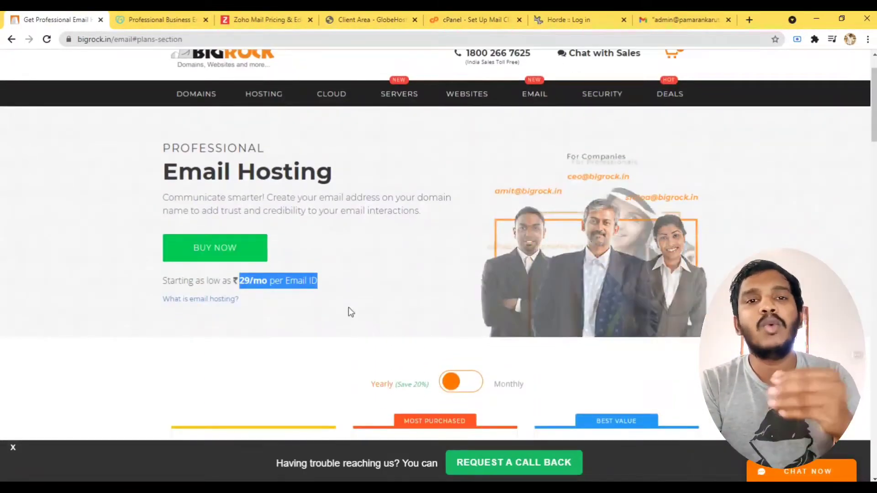
Highlight BigRock's ₹29/mo per Email ID starting price.
{"action": "left_click", "coordinate": [237, 279]}
{"action": "left_click_drag", "start_coordinate": [238, 279], "coordinate": [352, 289]}
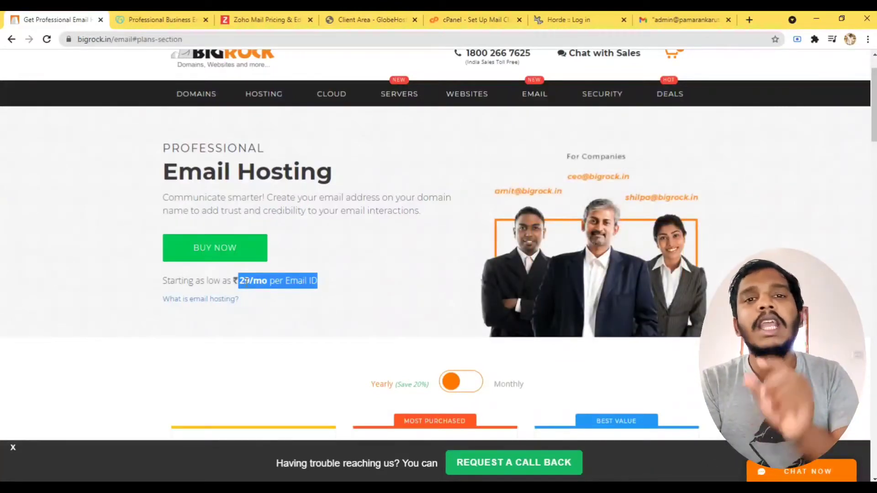
{"action": "left_click_drag", "start_coordinate": [156, 286], "coordinate": [297, 284]}
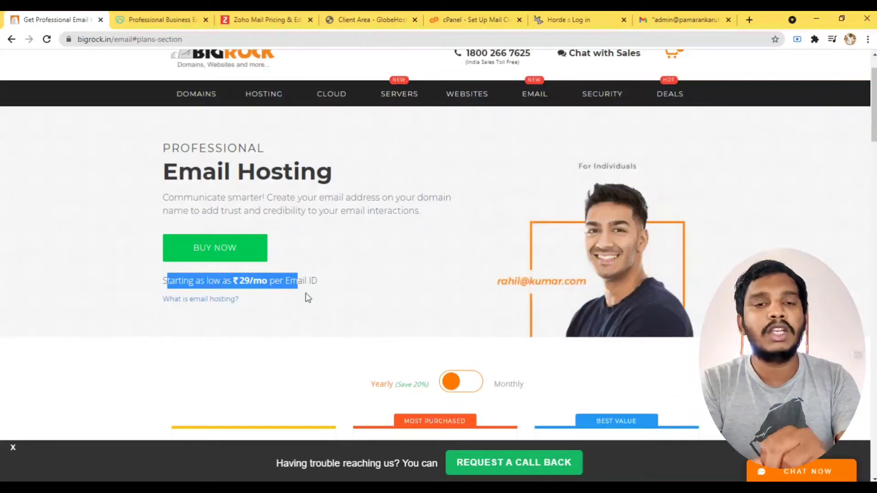
{"action": "left_click", "coordinate": [251, 282]}
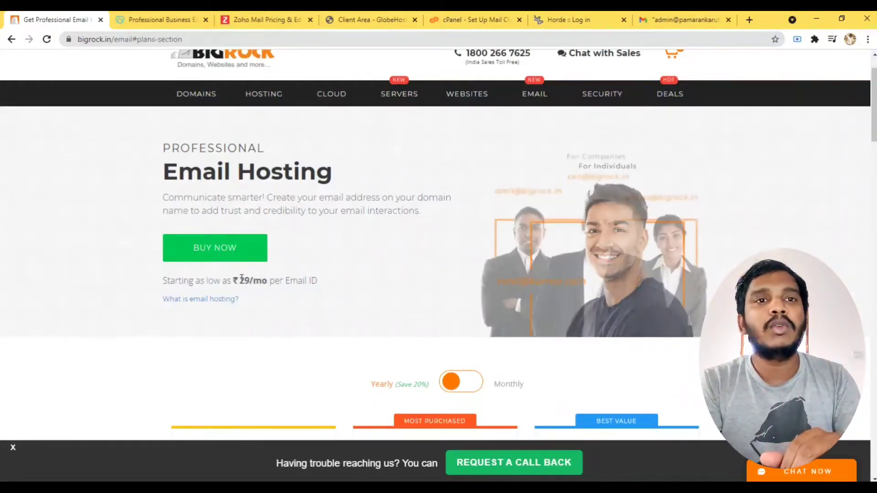
{"action": "left_click_drag", "start_coordinate": [240, 282], "coordinate": [252, 284]}
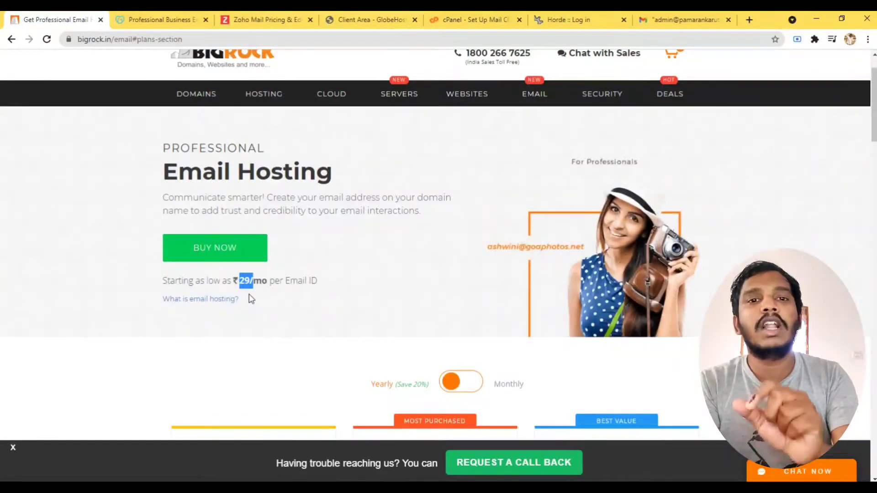
{"action": "left_click", "coordinate": [251, 282]}
{"action": "left_click_drag", "start_coordinate": [228, 282], "coordinate": [309, 283]}
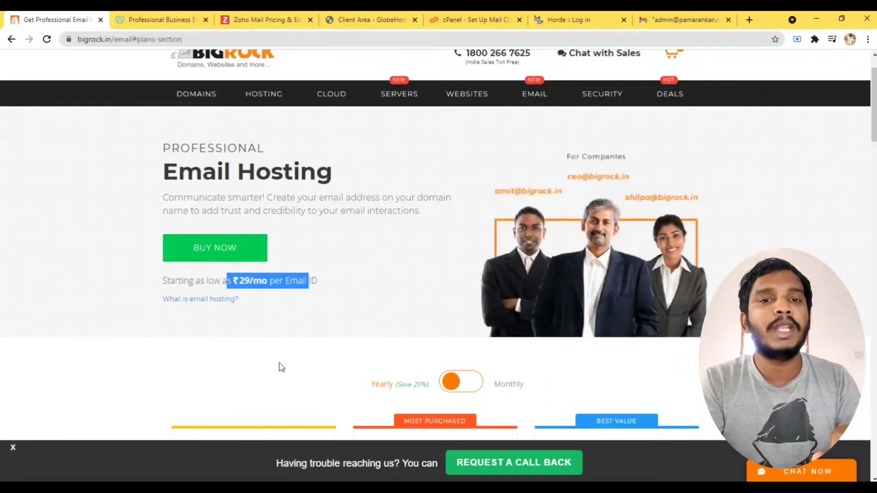
{"action": "scroll", "coordinate": [256, 363], "scroll_direction": "down", "scroll_amount": 5}
{"action": "scroll", "coordinate": [251, 363], "scroll_direction": "up", "scroll_amount": 6}
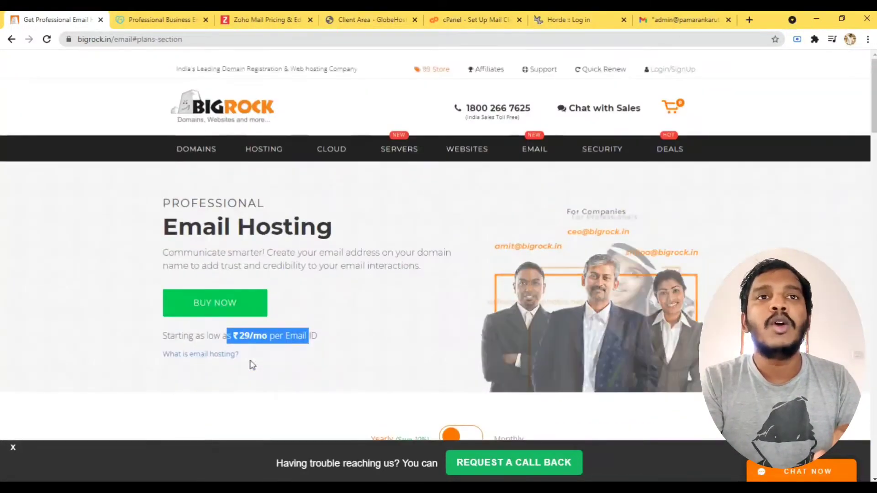
Highlight GoDaddy's Individual plan price of ₹29.00 per user/mo and compare it with BigRock's plans.
{"action": "left_click", "coordinate": [160, 19]}
{"action": "scroll", "coordinate": [295, 296], "scroll_direction": "up", "scroll_amount": 5}
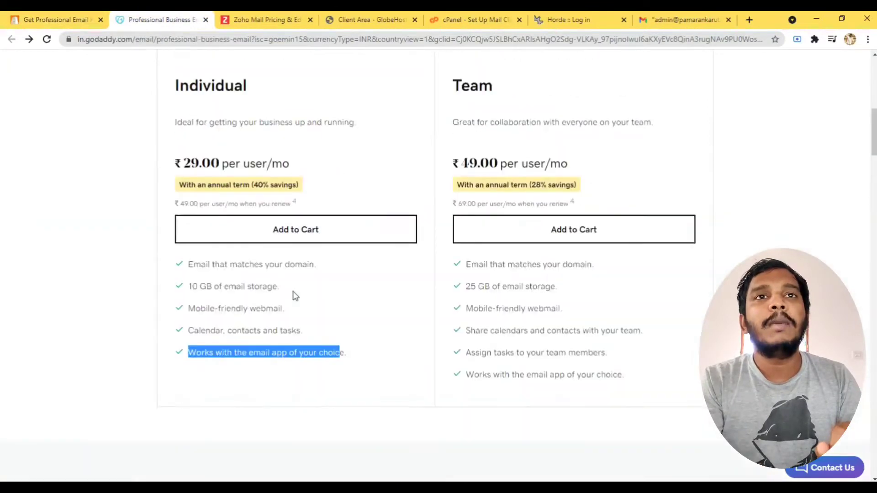
{"action": "scroll", "coordinate": [295, 295], "scroll_direction": "up", "scroll_amount": 6}
{"action": "scroll", "coordinate": [290, 299], "scroll_direction": "down", "scroll_amount": 5}
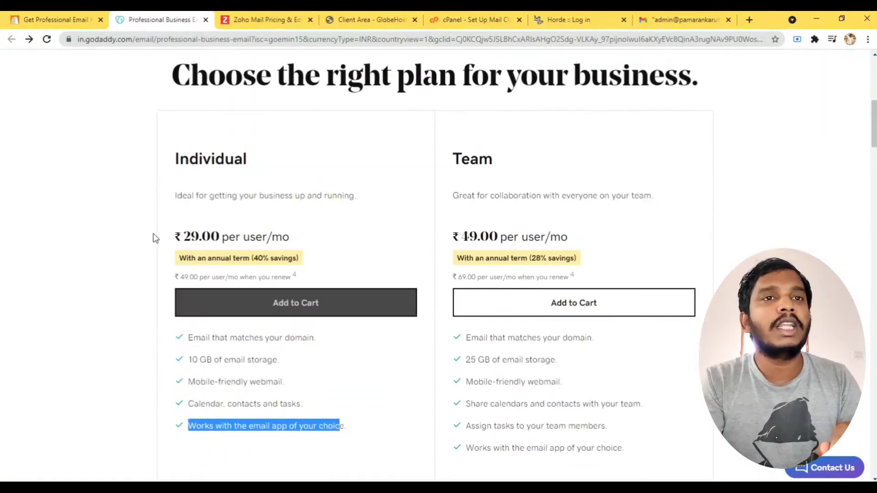
{"action": "left_click_drag", "start_coordinate": [174, 237], "coordinate": [298, 237]}
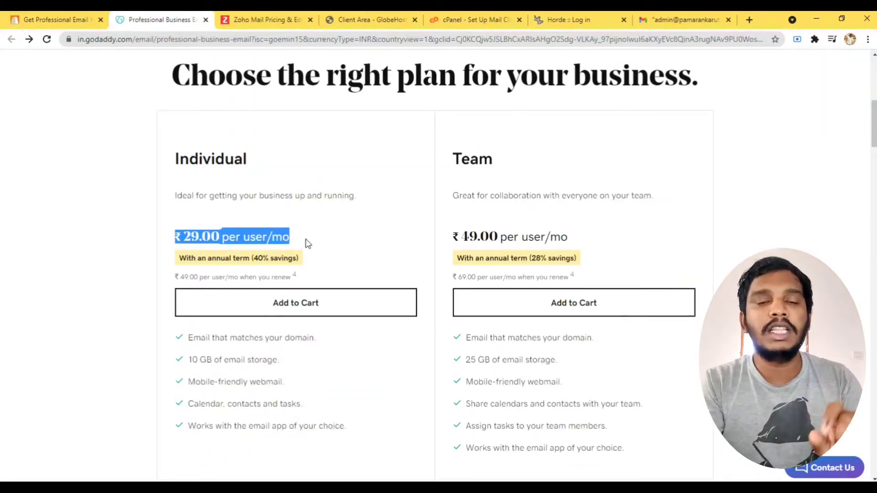
{"action": "left_click", "coordinate": [92, 19]}
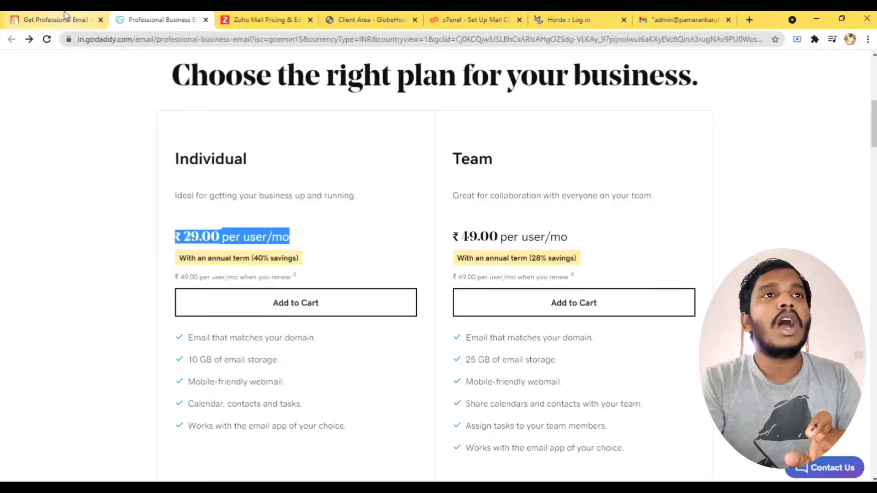
{"action": "scroll", "coordinate": [268, 356], "scroll_direction": "down", "scroll_amount": 5}
{"action": "scroll", "coordinate": [268, 351], "scroll_direction": "up", "scroll_amount": 4}
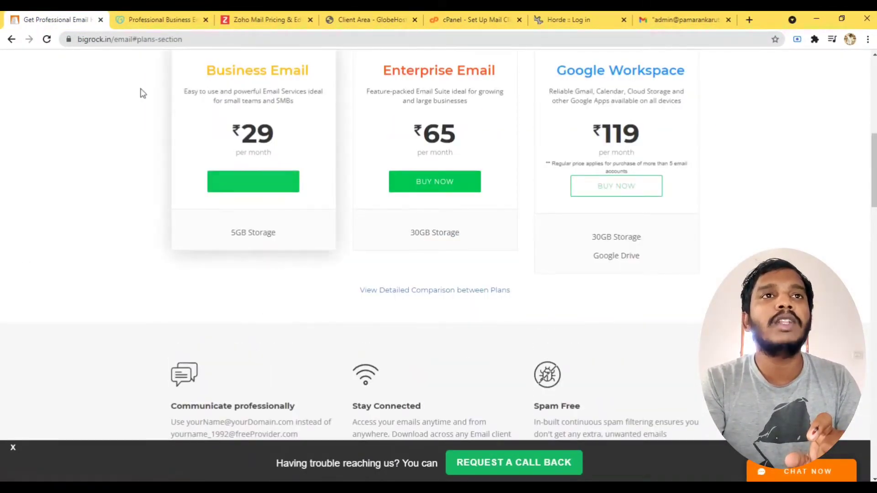
Highlight the Individual plan's first four features, compare with BigRock, then move to Zoho Mail pricing.
{"action": "left_click", "coordinate": [158, 20]}
{"action": "scroll", "coordinate": [207, 282], "scroll_direction": "down", "scroll_amount": 3}
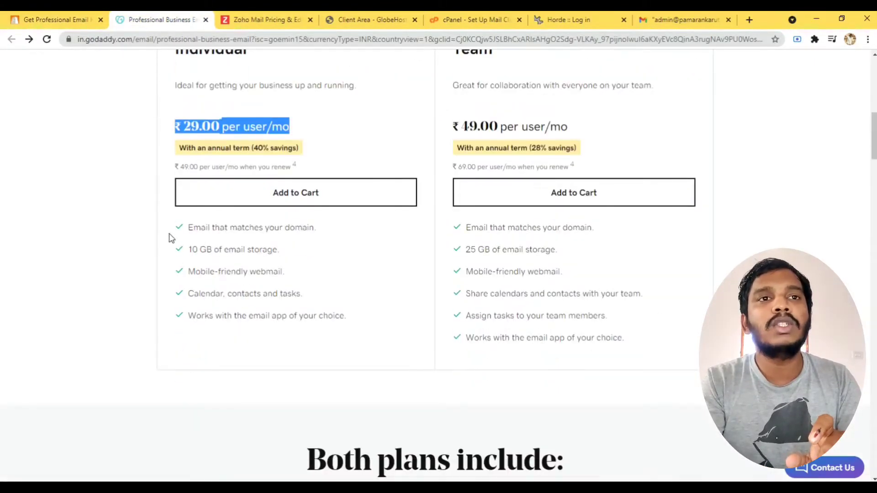
{"action": "left_click_drag", "start_coordinate": [172, 239], "coordinate": [338, 342]}
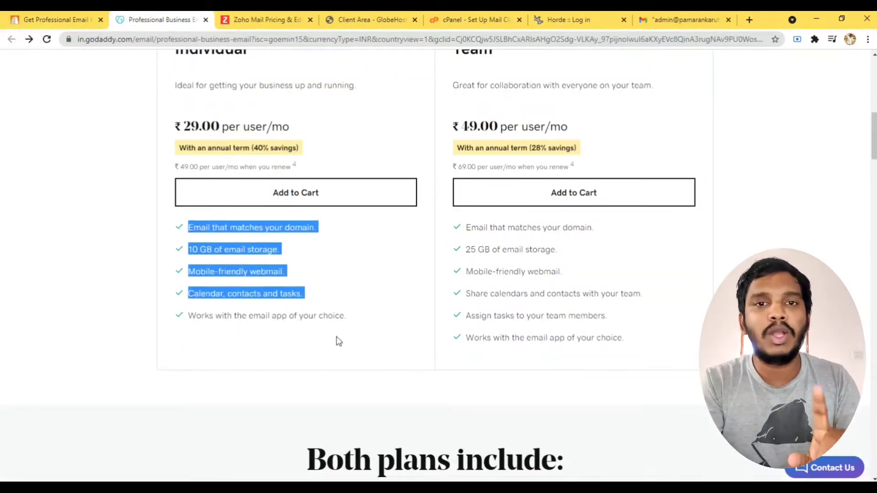
{"action": "left_click", "coordinate": [51, 20]}
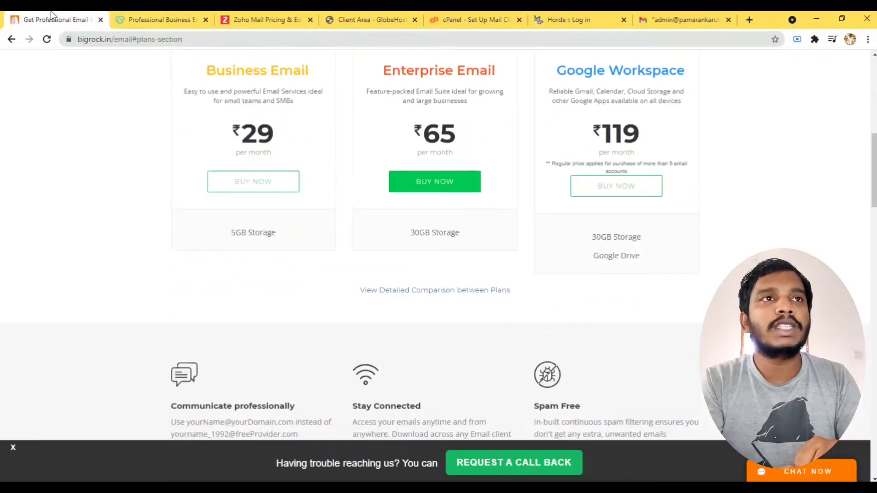
{"action": "left_click", "coordinate": [158, 19]}
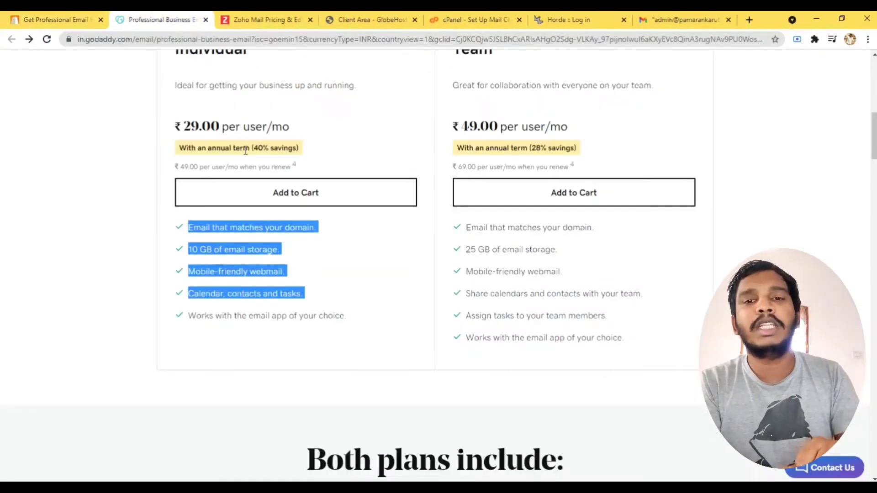
{"action": "left_click", "coordinate": [263, 19]}
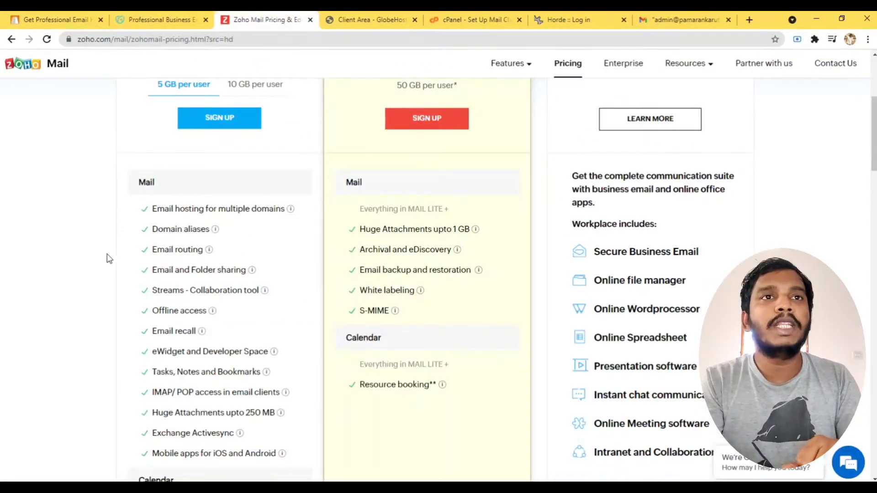
{"action": "scroll", "coordinate": [110, 255], "scroll_direction": "up", "scroll_amount": 5}
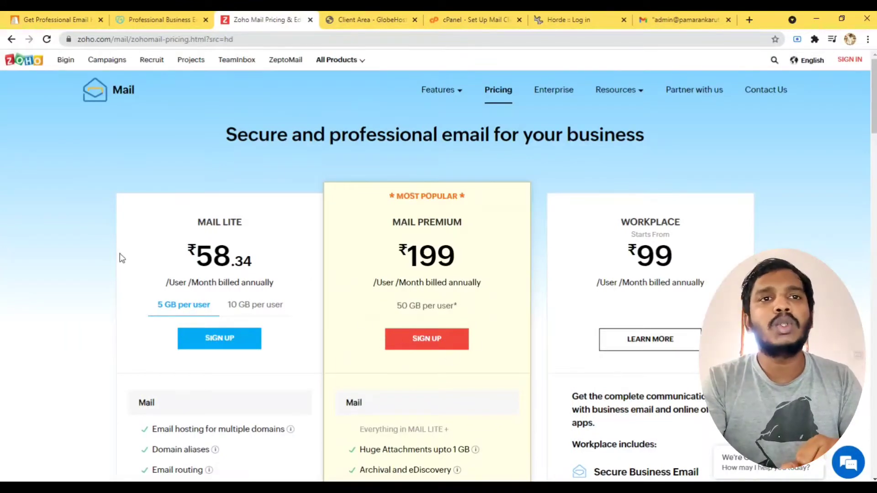
{"action": "scroll", "coordinate": [225, 260], "scroll_direction": "down", "scroll_amount": 6}
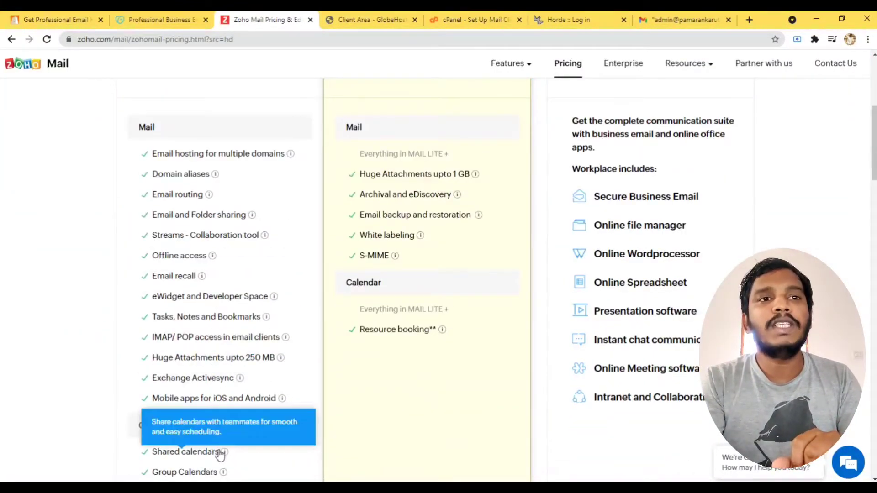
{"action": "scroll", "coordinate": [200, 365], "scroll_direction": "down", "scroll_amount": 4}
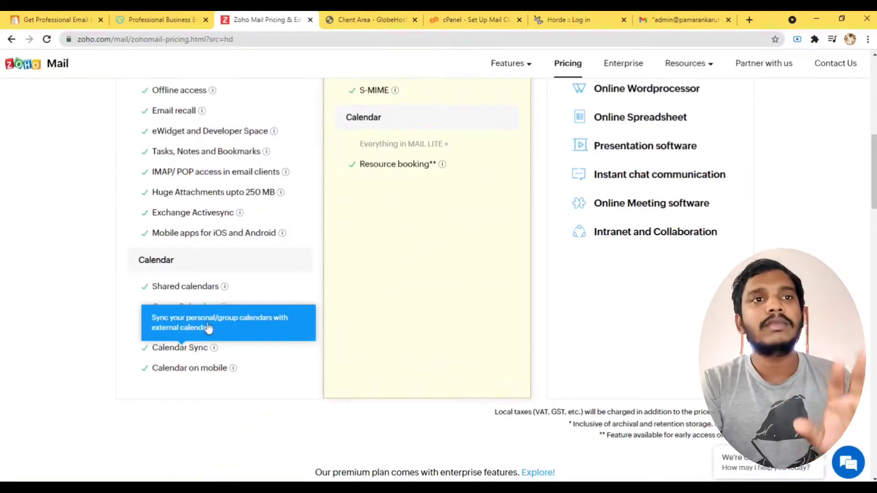
{"action": "scroll", "coordinate": [196, 338], "scroll_direction": "up", "scroll_amount": 2}
{"action": "scroll", "coordinate": [199, 333], "scroll_direction": "down", "scroll_amount": 3}
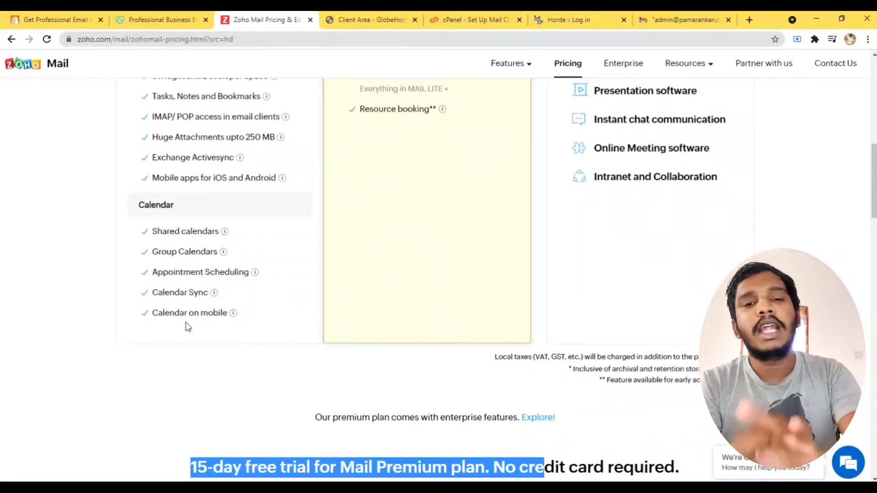
{"action": "scroll", "coordinate": [187, 327], "scroll_direction": "up", "scroll_amount": 7}
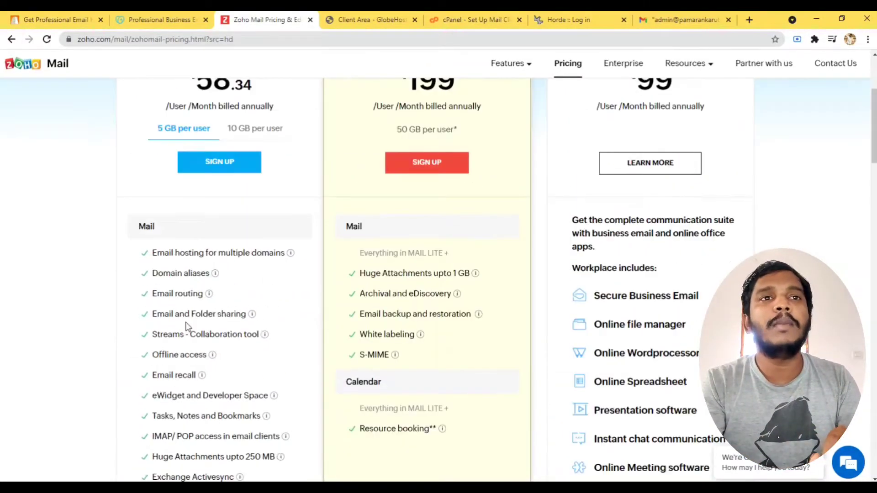
{"action": "scroll", "coordinate": [187, 328], "scroll_direction": "down", "scroll_amount": 5}
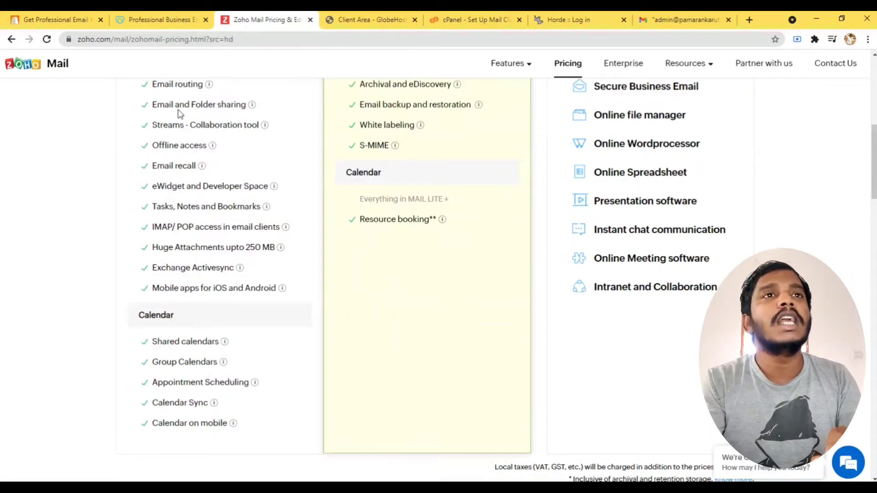
{"action": "left_click", "coordinate": [63, 18]}
{"action": "left_click", "coordinate": [259, 19]}
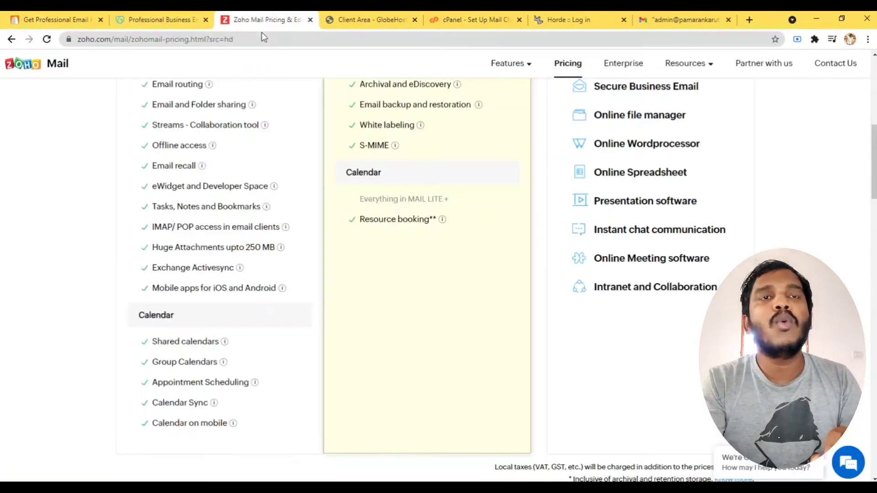
{"action": "mouse_move", "coordinate": [280, 343]}
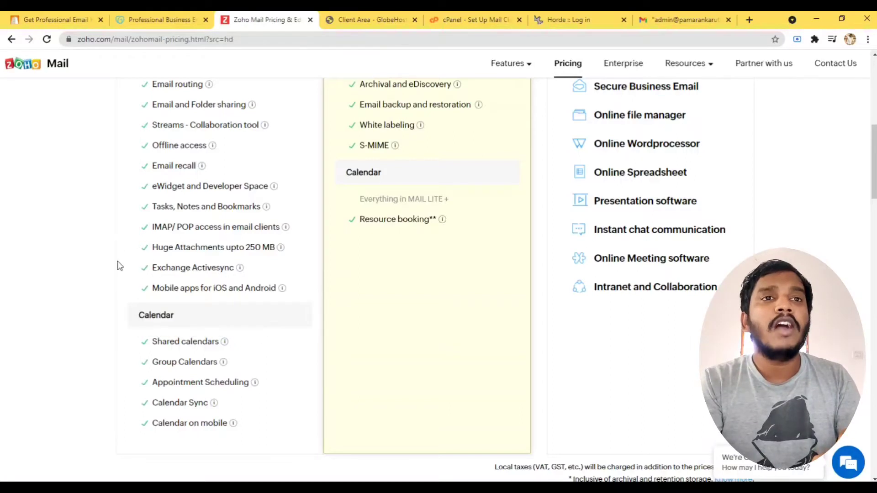
{"action": "mouse_move", "coordinate": [165, 235]}
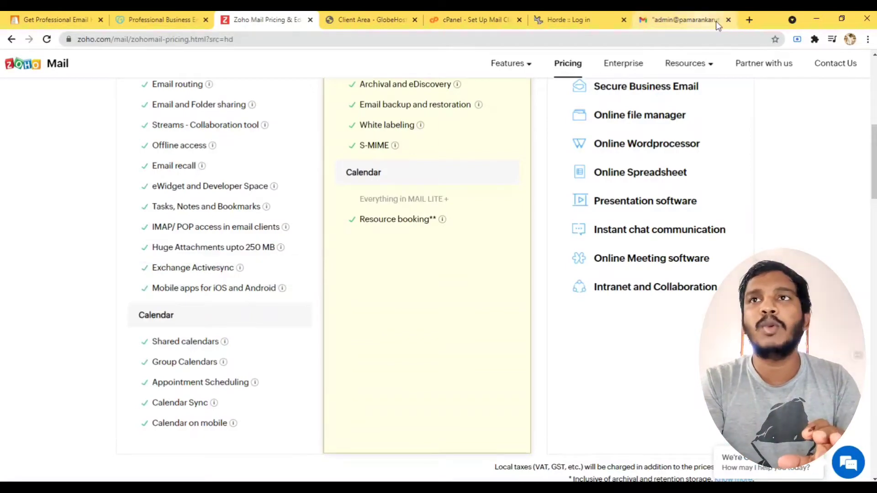
{"action": "left_click", "coordinate": [751, 18]}
{"action": "left_click", "coordinate": [614, 36]}
{"action": "type", "text": "p"}
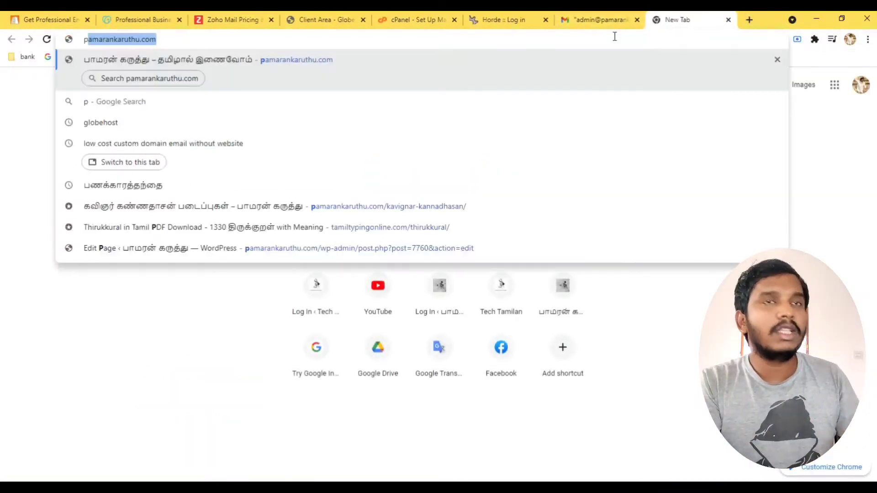
{"action": "key", "text": "Return"}
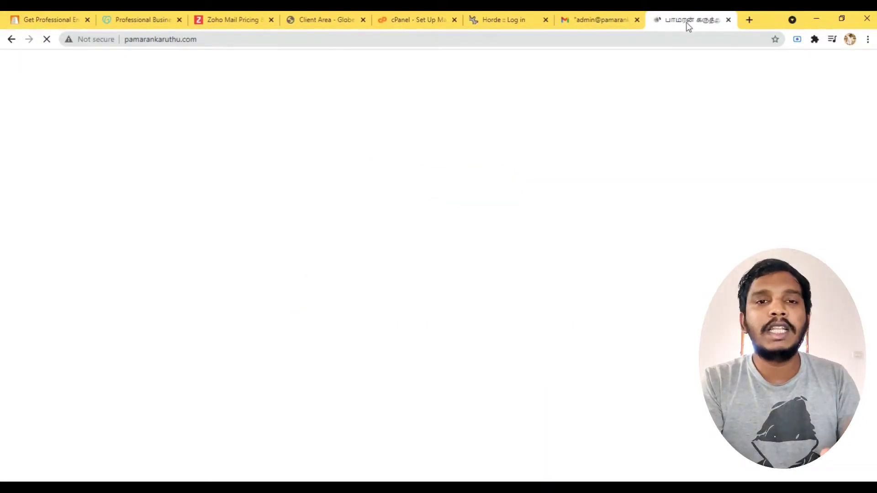
{"action": "key", "text": "ctrl+w"}
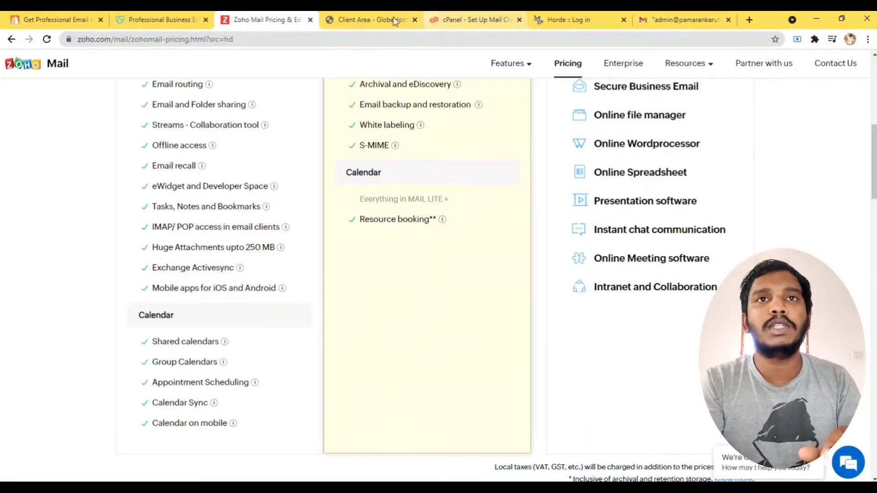
Browse pamarankaruthu.com's Advance Plan product details in GlobeHost, down to the Quick Shortcuts section.
{"action": "left_click", "coordinate": [368, 15]}
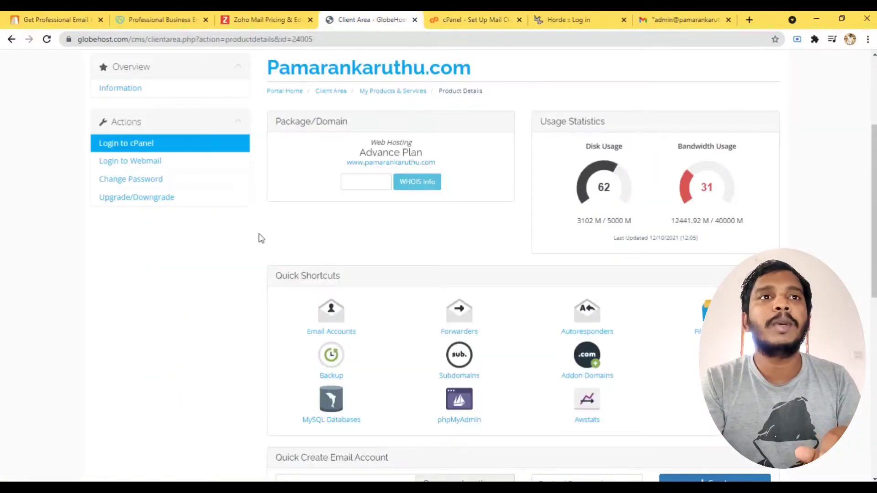
{"action": "scroll", "coordinate": [258, 237], "scroll_direction": "up", "scroll_amount": 4}
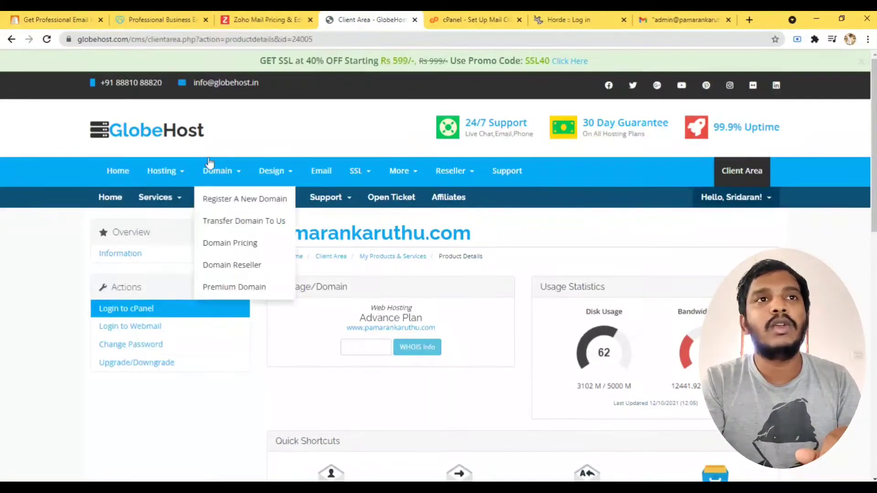
{"action": "mouse_move", "coordinate": [180, 171]}
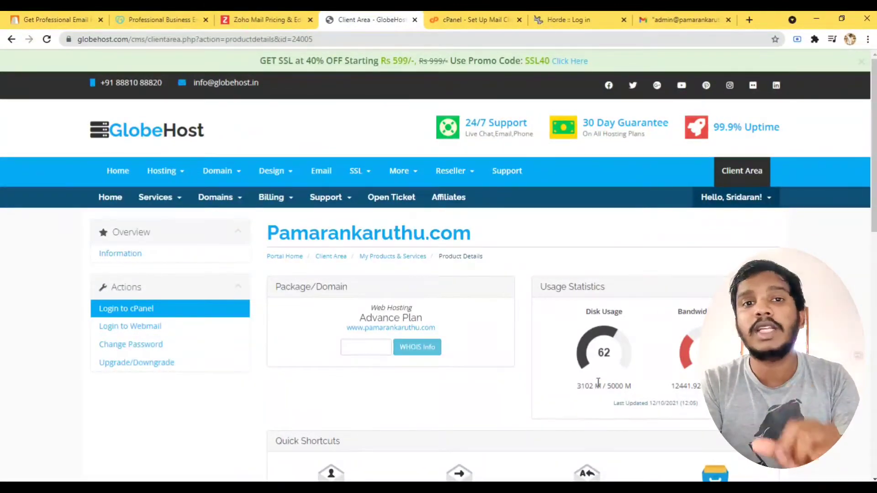
{"action": "scroll", "coordinate": [527, 407], "scroll_direction": "down", "scroll_amount": 3}
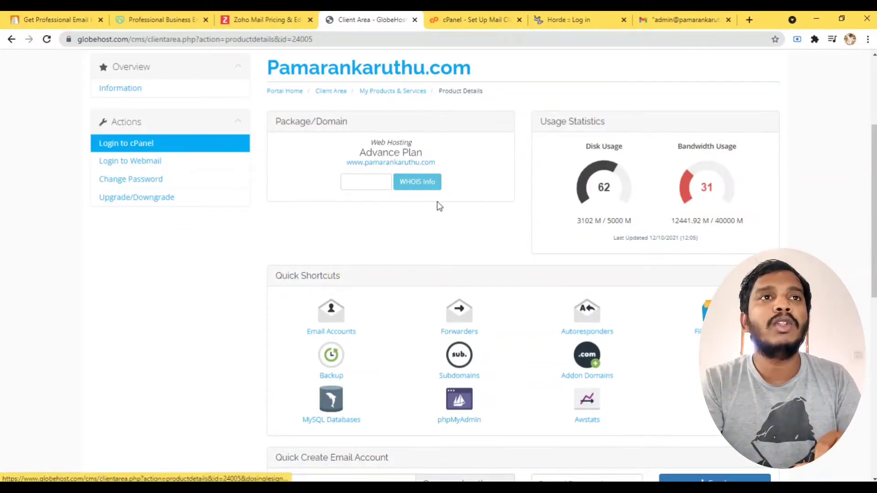
{"action": "scroll", "coordinate": [437, 204], "scroll_direction": "up", "scroll_amount": 3}
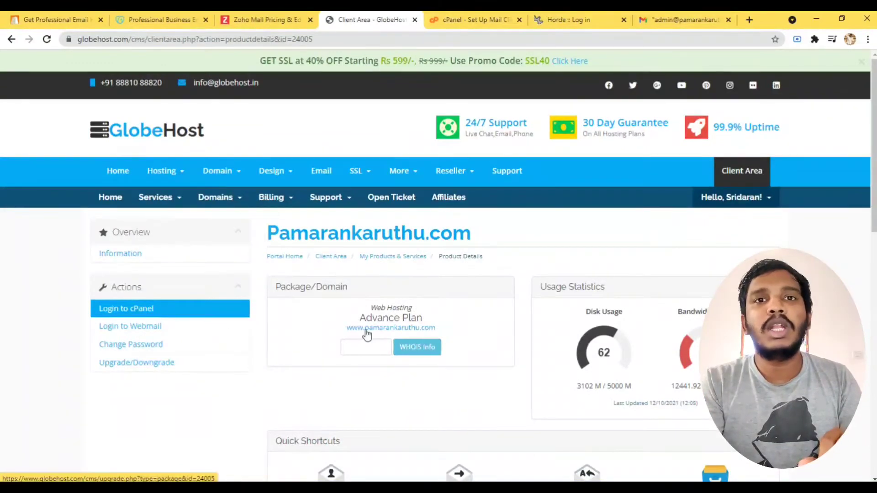
{"action": "scroll", "coordinate": [545, 415], "scroll_direction": "down", "scroll_amount": 7}
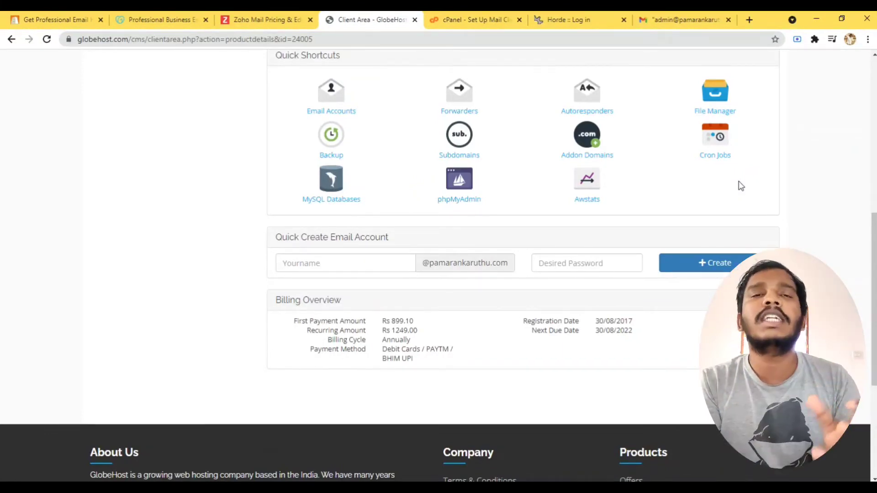
{"action": "scroll", "coordinate": [741, 185], "scroll_direction": "up", "scroll_amount": 3}
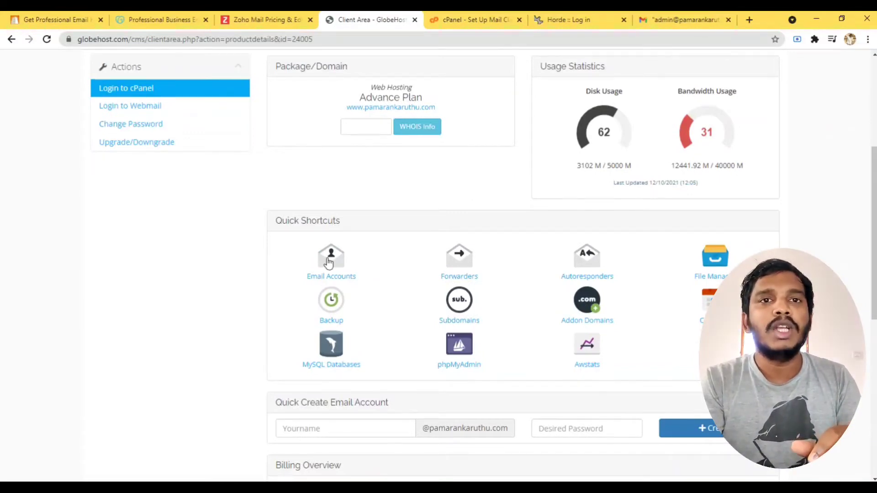
Open cPanel Email Accounts and highlight the pamarankaruthu.com and techtamilan.in mailbox addresses.
{"action": "left_click", "coordinate": [325, 281]}
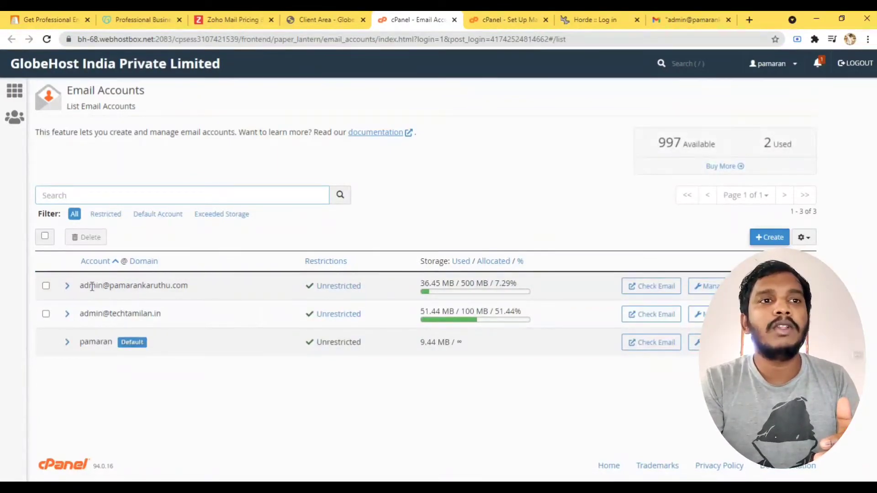
{"action": "left_click_drag", "start_coordinate": [84, 286], "coordinate": [176, 285]}
{"action": "left_click_drag", "start_coordinate": [82, 314], "coordinate": [188, 317]}
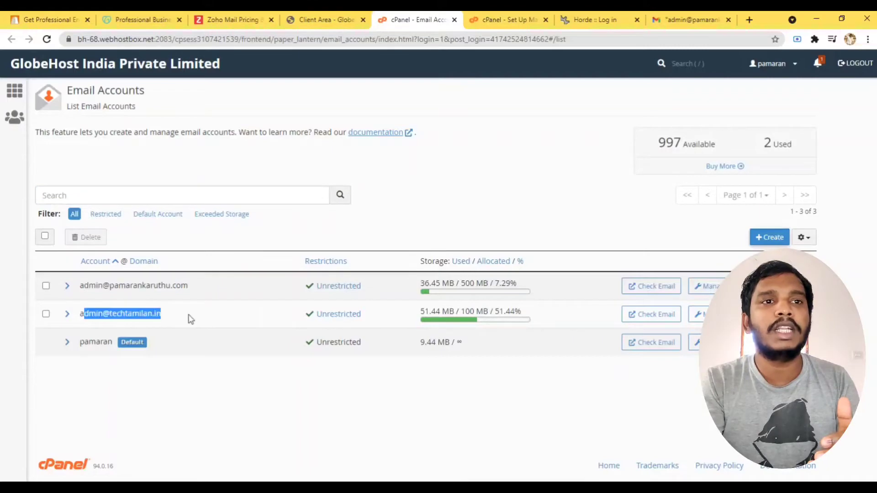
{"action": "left_click", "coordinate": [101, 297]}
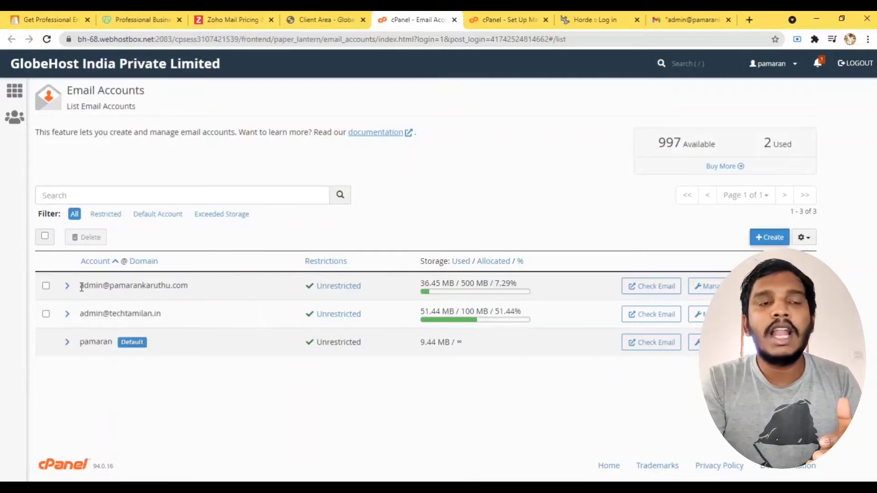
{"action": "left_click_drag", "start_coordinate": [81, 287], "coordinate": [199, 292]}
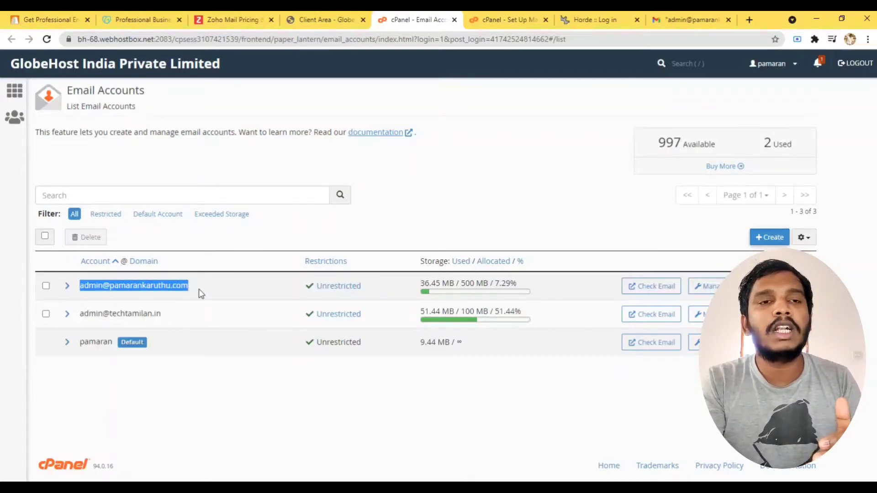
{"action": "left_click_drag", "start_coordinate": [80, 314], "coordinate": [175, 320]}
{"action": "left_click", "coordinate": [178, 318]}
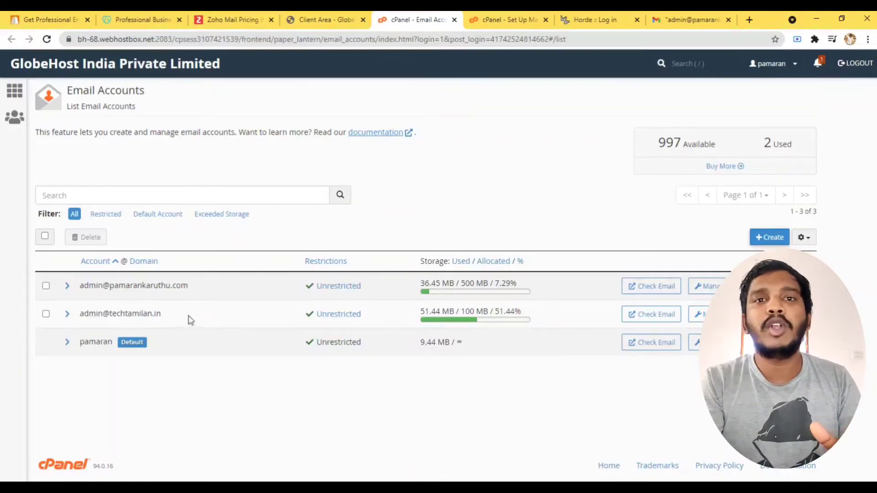
Open webmail for the techtamilan.in and pamarankaruthu.com mailboxes, each in its own tab.
{"action": "left_click", "coordinate": [656, 320]}
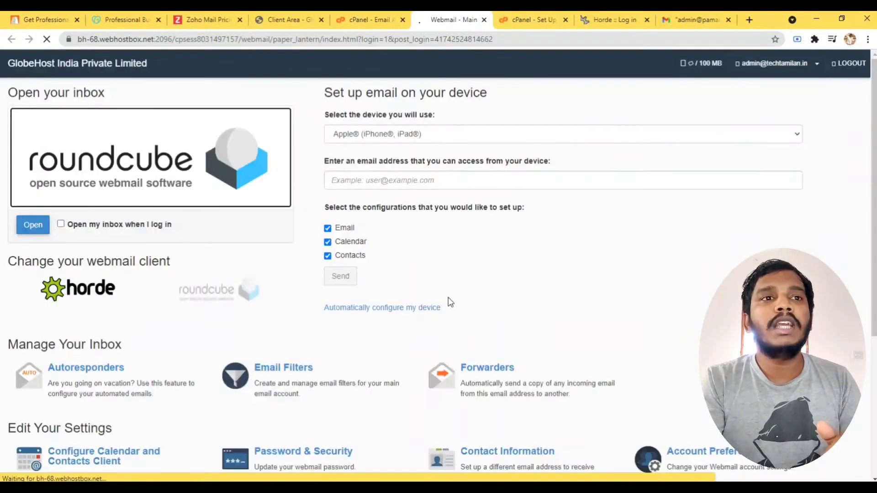
{"action": "scroll", "coordinate": [256, 301], "scroll_direction": "down", "scroll_amount": 5}
{"action": "scroll", "coordinate": [267, 313], "scroll_direction": "up", "scroll_amount": 5}
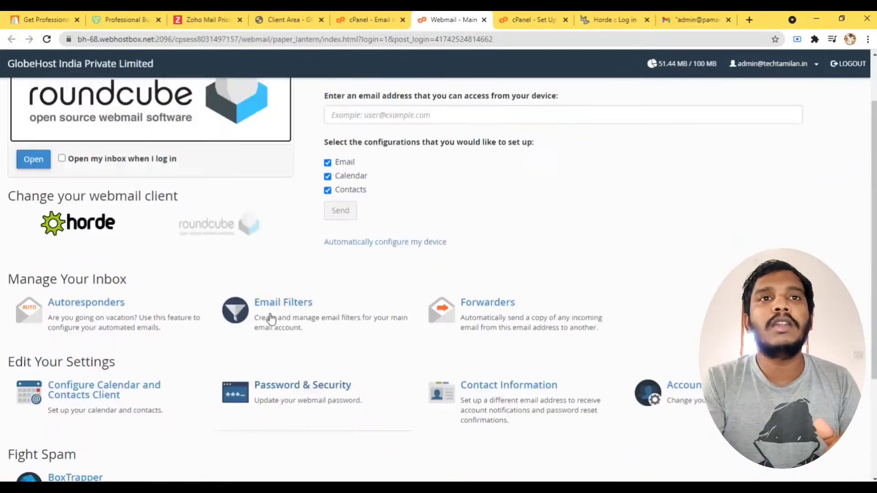
{"action": "left_click", "coordinate": [370, 20]}
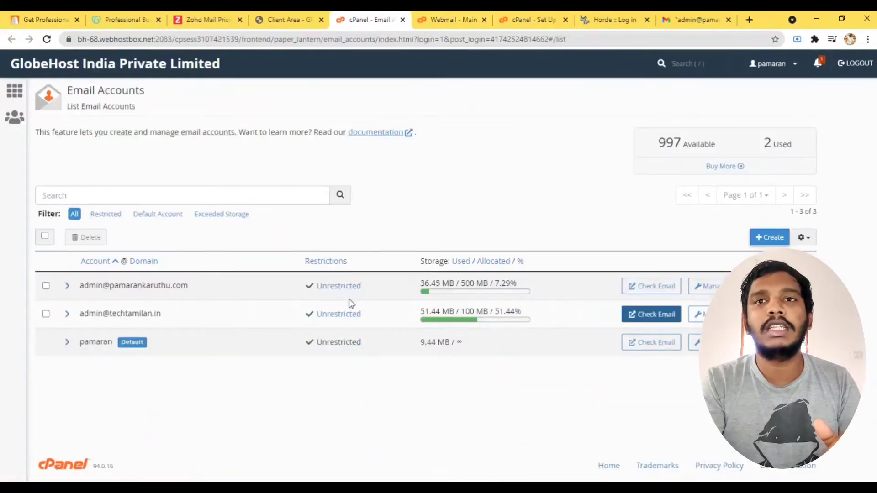
{"action": "left_click", "coordinate": [665, 286]}
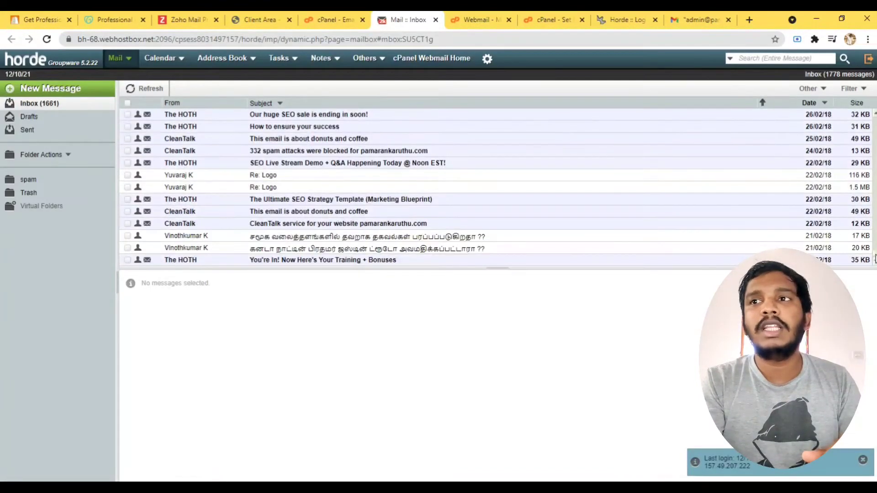
{"action": "left_click", "coordinate": [329, 20]}
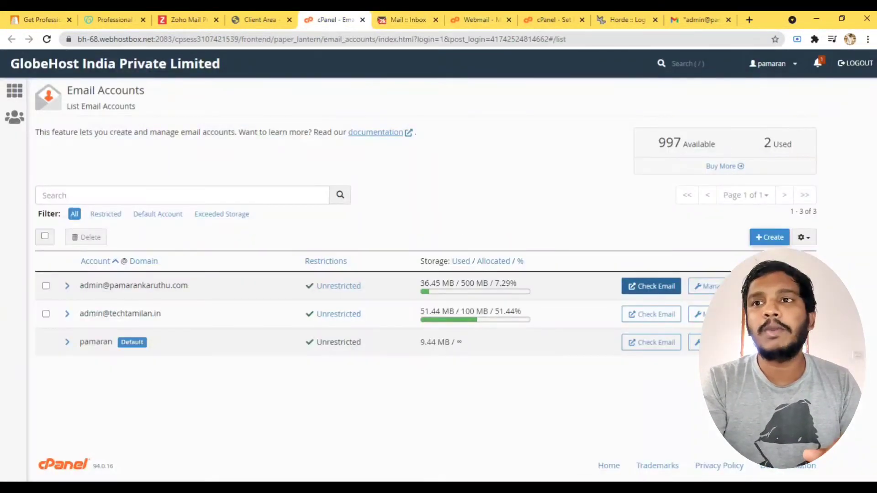
{"action": "left_click", "coordinate": [778, 286]}
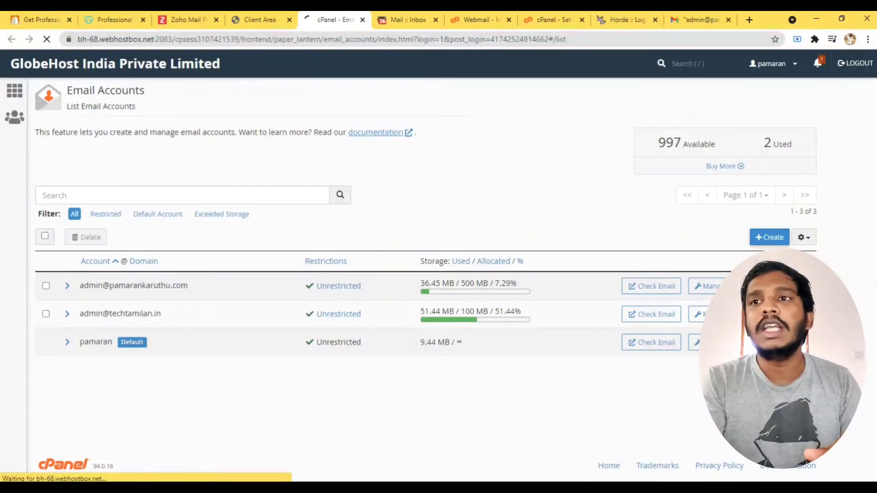
Review the mail client configuration and the Horde and Webmail tabs, then return to Email Accounts.
{"action": "scroll", "coordinate": [503, 313], "scroll_direction": "down", "scroll_amount": 1}
{"action": "scroll", "coordinate": [502, 314], "scroll_direction": "down", "scroll_amount": 6}
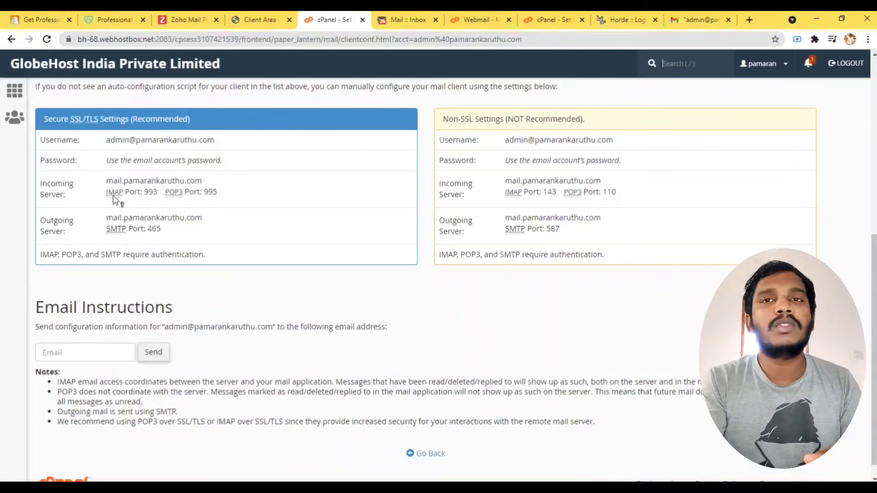
{"action": "mouse_move", "coordinate": [114, 197]}
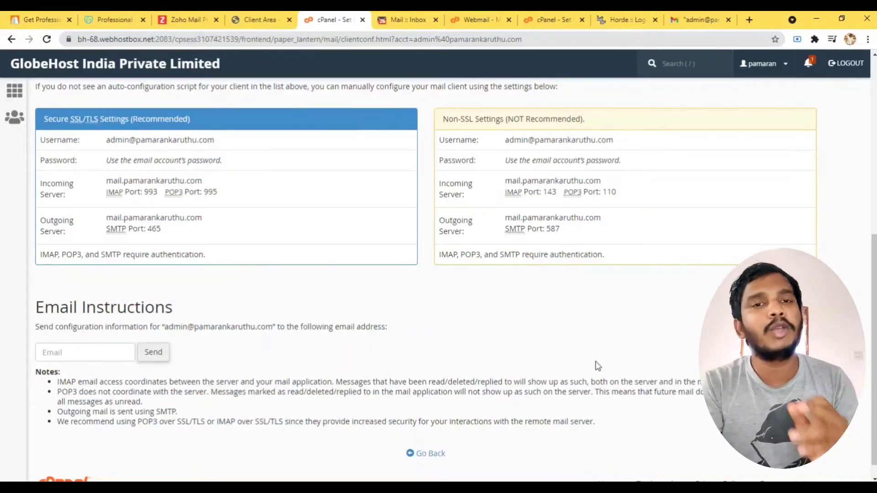
{"action": "scroll", "coordinate": [589, 373], "scroll_direction": "up", "scroll_amount": 6}
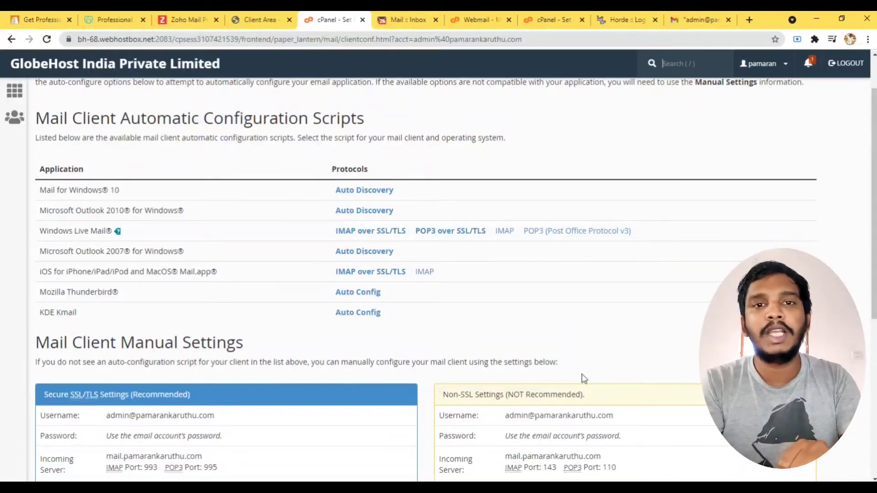
{"action": "left_click", "coordinate": [404, 19]}
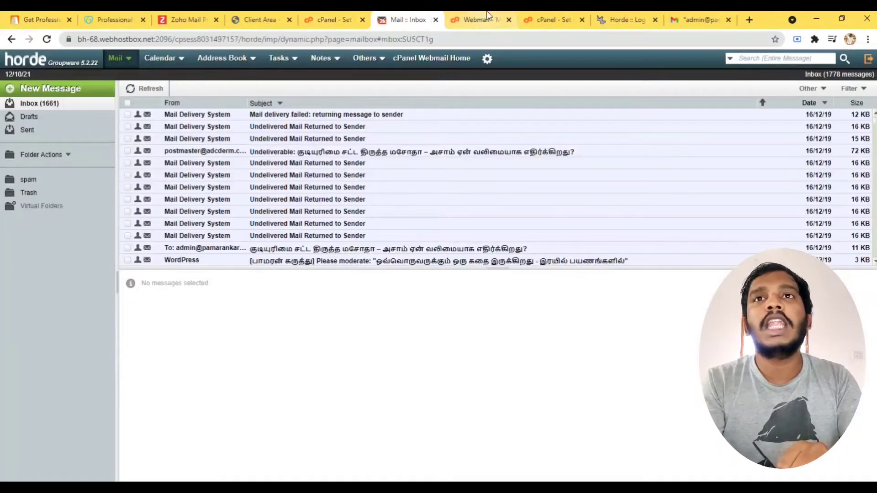
{"action": "left_click", "coordinate": [480, 20]}
{"action": "left_click", "coordinate": [333, 19]}
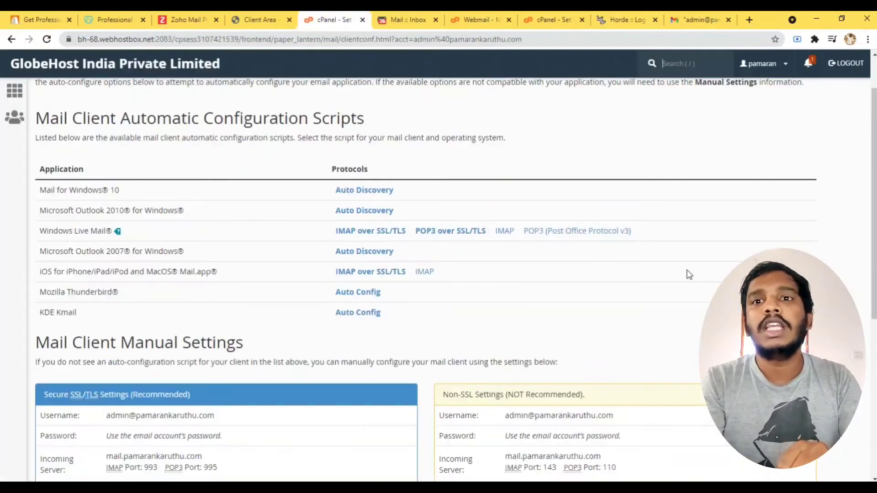
{"action": "key", "text": "ctrl+Tab"}
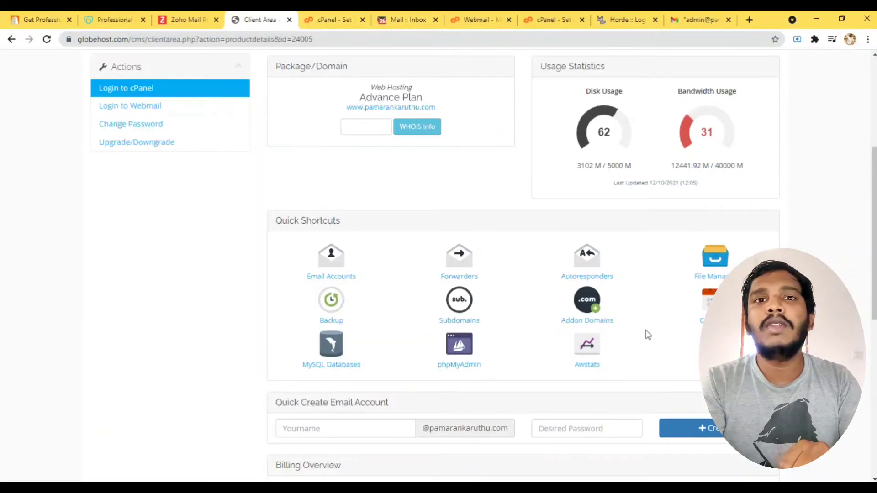
{"action": "key", "text": "ctrl+Tab"}
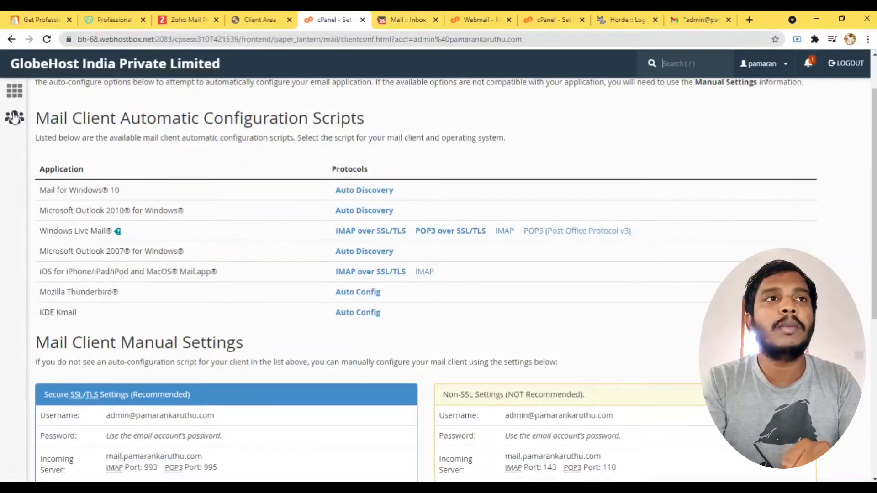
{"action": "left_click", "coordinate": [11, 40]}
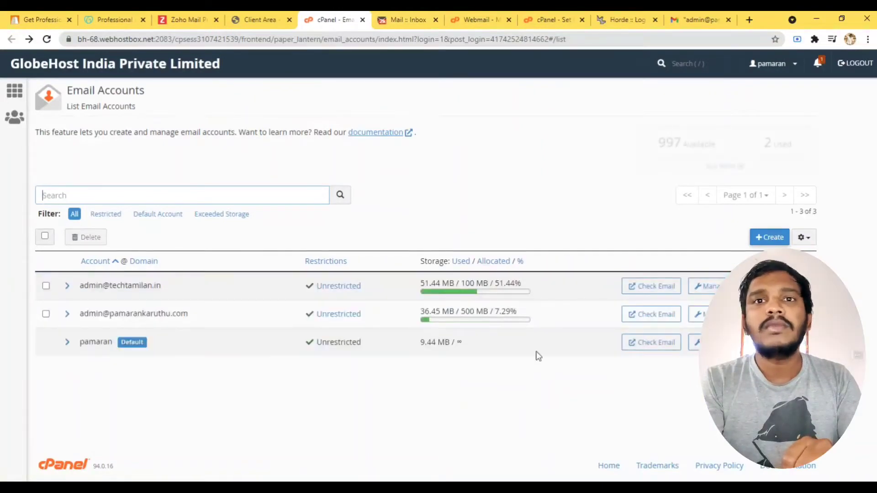
Create a new pamarankaruthu.com email account with a username and password, declining Chrome's password save.
{"action": "left_click", "coordinate": [766, 239]}
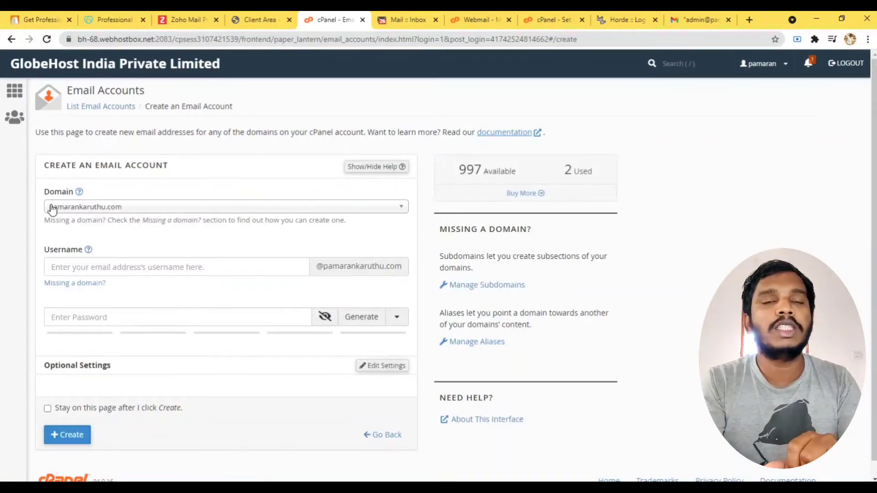
{"action": "left_click", "coordinate": [74, 268]}
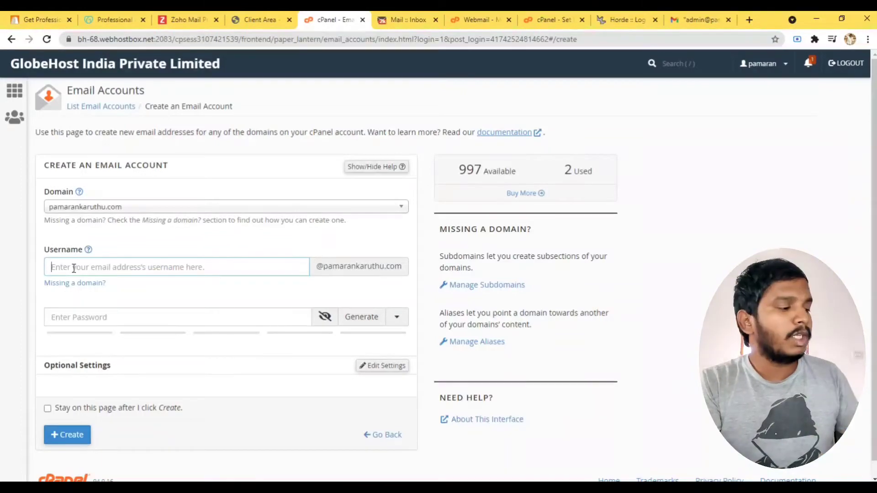
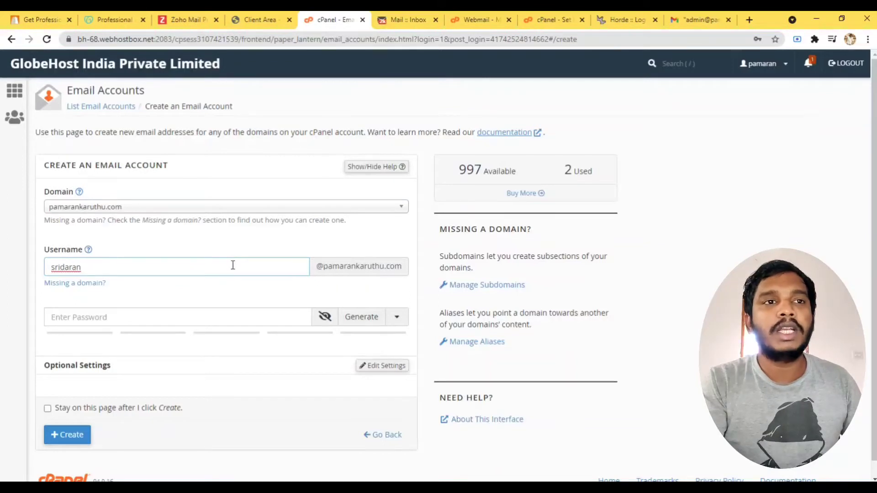
{"action": "left_click", "coordinate": [63, 317]}
{"action": "scroll", "coordinate": [73, 373], "scroll_direction": "down", "scroll_amount": 1}
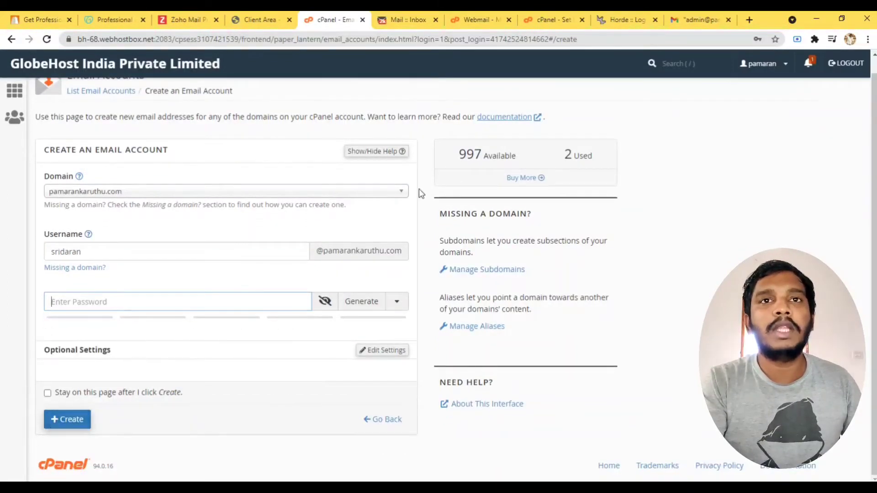
{"action": "left_click", "coordinate": [12, 40]}
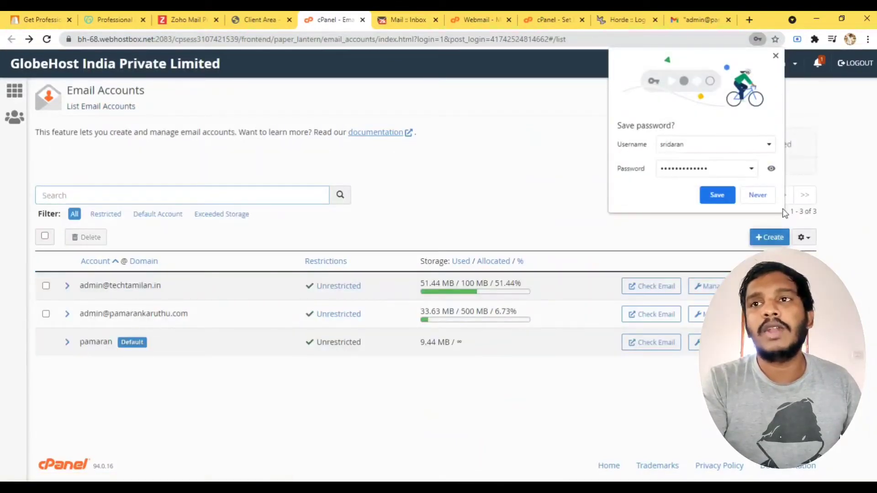
{"action": "left_click", "coordinate": [756, 196]}
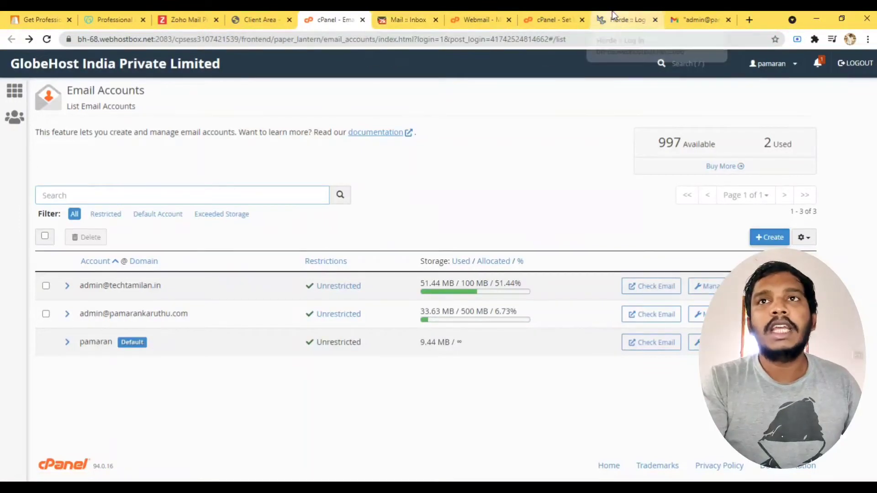
Close the Horde login and extra cPanel settings tabs, glance at the webmail tabs, then switch to Gmail.
{"action": "left_click", "coordinate": [655, 20]}
{"action": "middle_click", "coordinate": [530, 18]}
{"action": "left_click", "coordinate": [480, 20]}
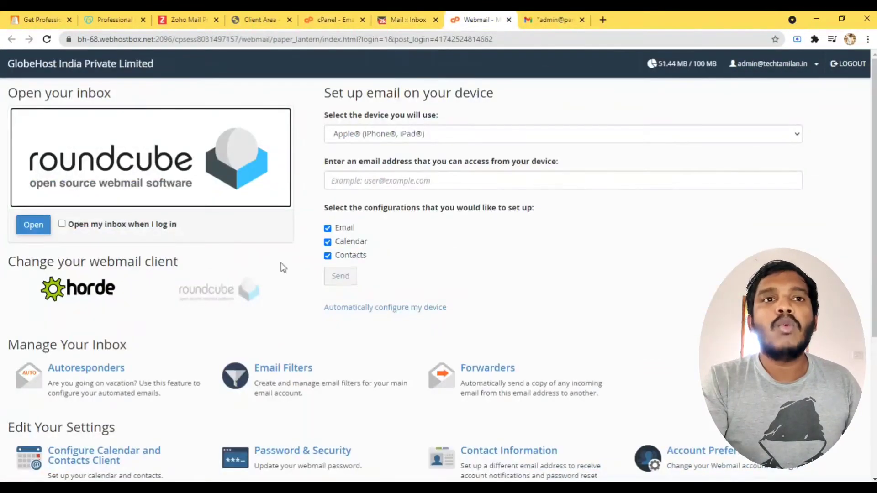
{"action": "left_click", "coordinate": [500, 20]}
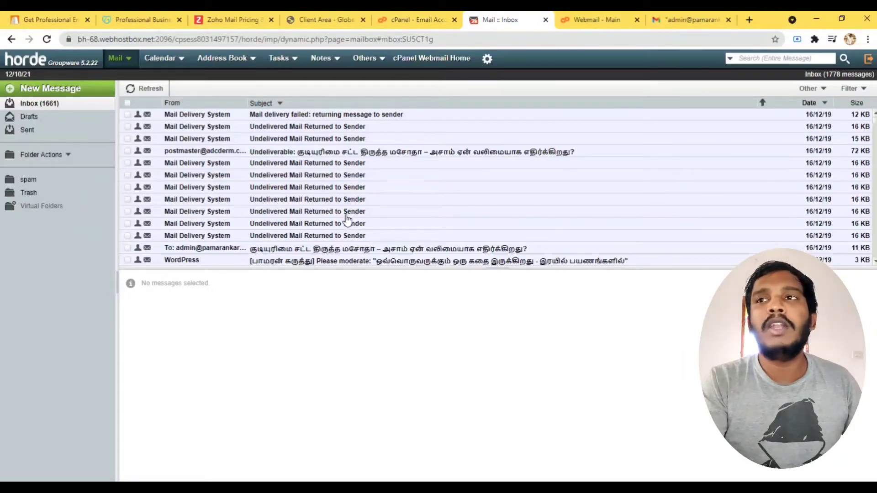
{"action": "left_click", "coordinate": [689, 19]}
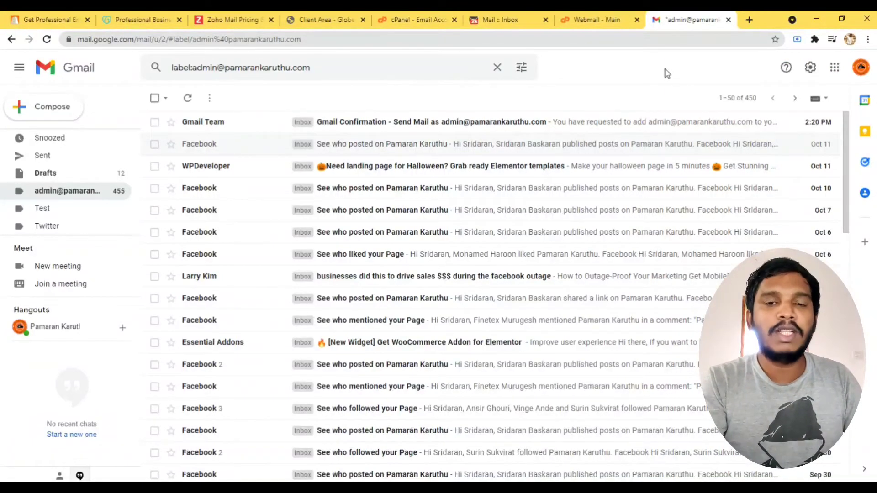
{"action": "left_click", "coordinate": [861, 67]}
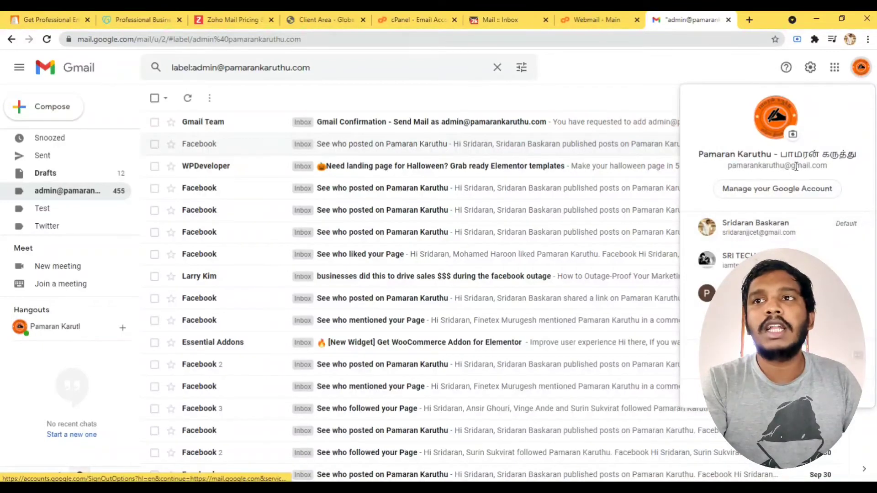
{"action": "left_click", "coordinate": [664, 73]}
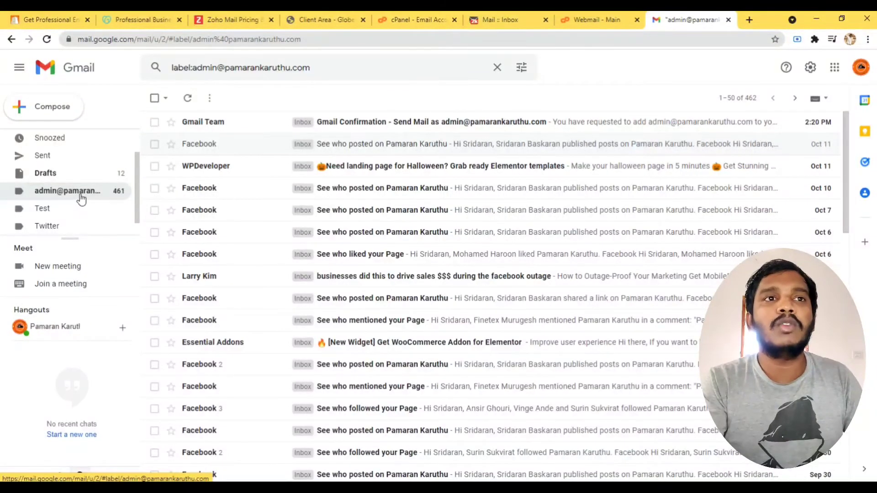
{"action": "left_click", "coordinate": [347, 122]}
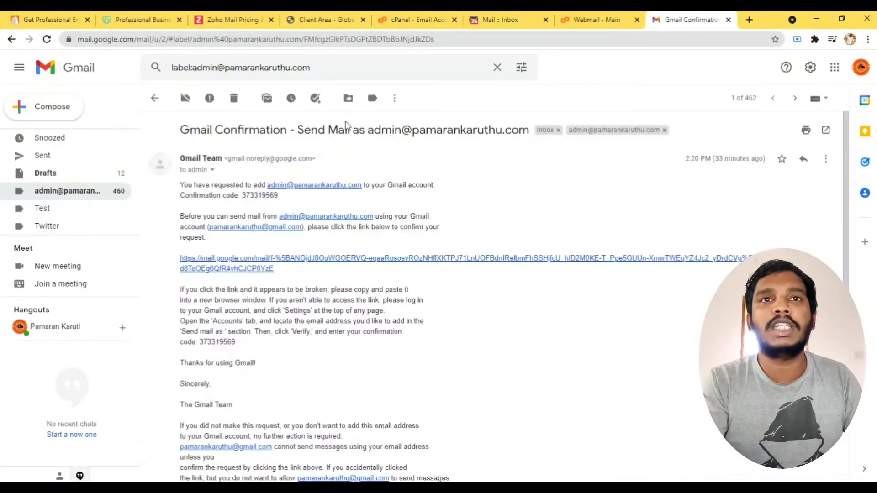
{"action": "left_click", "coordinate": [212, 170]}
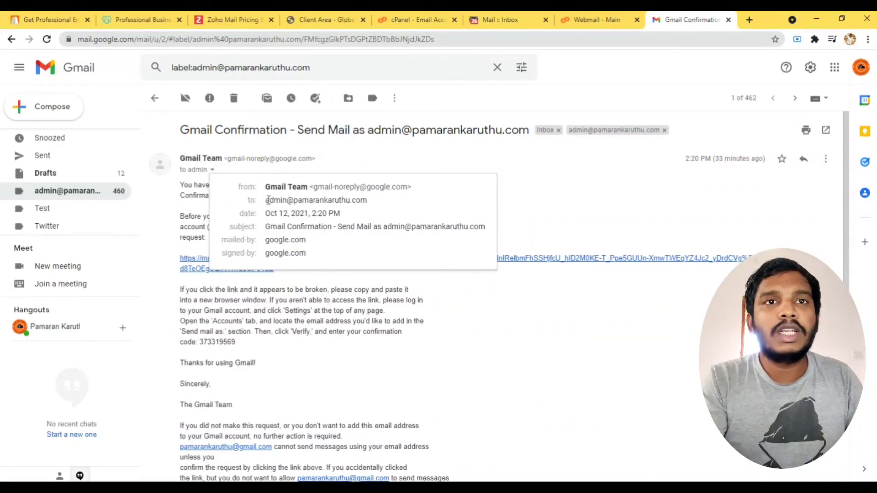
{"action": "left_click_drag", "start_coordinate": [268, 201], "coordinate": [368, 201]}
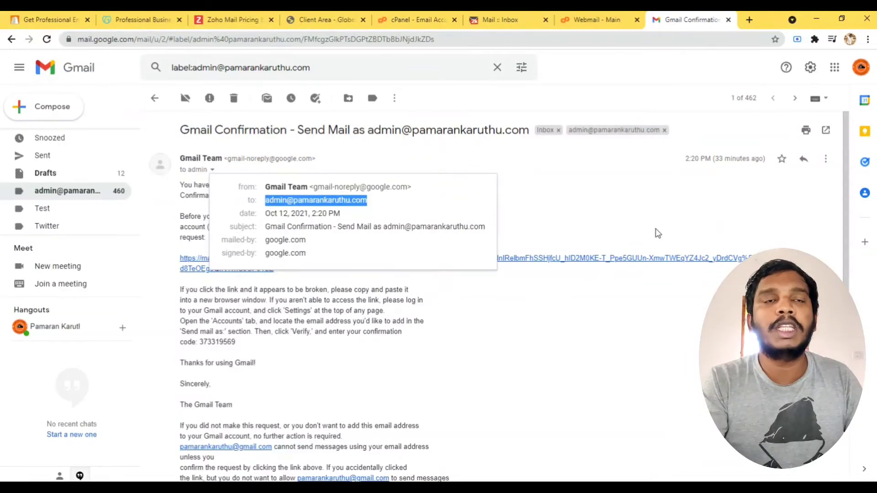
{"action": "left_click", "coordinate": [546, 212]}
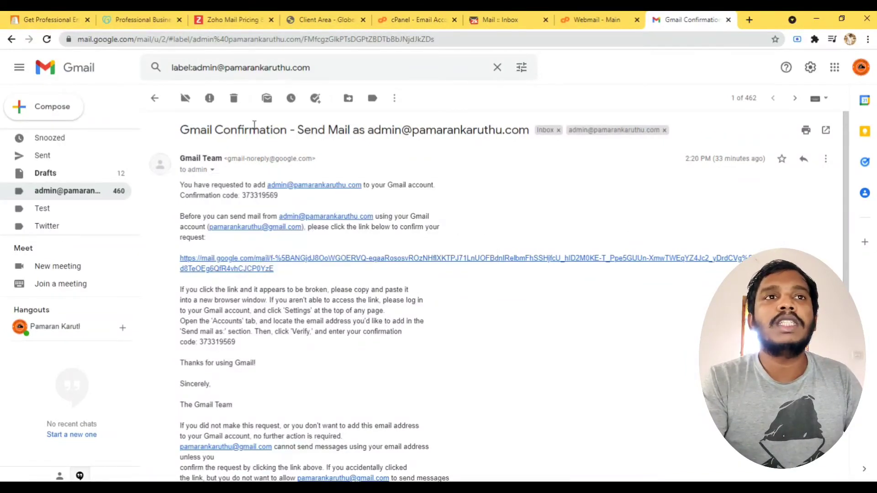
{"action": "left_click", "coordinate": [155, 98]}
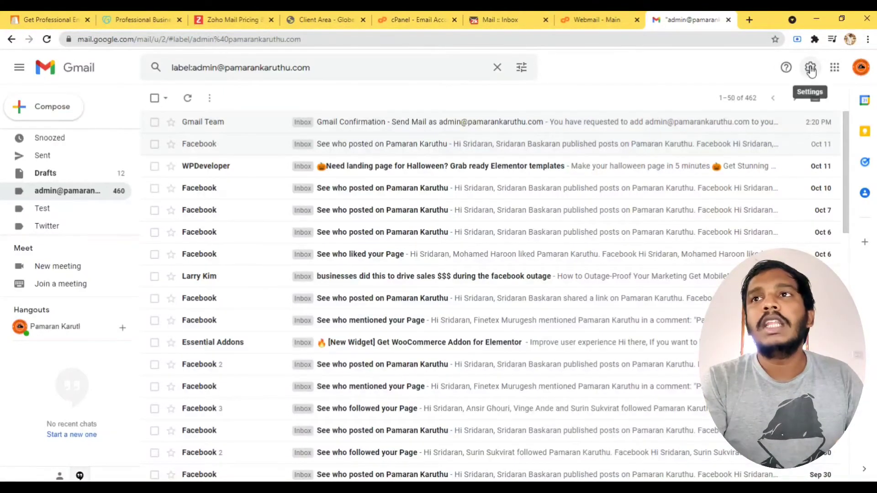
Open Gmail's Accounts and Import settings and find the Check mail from other accounts section.
{"action": "left_click", "coordinate": [812, 71]}
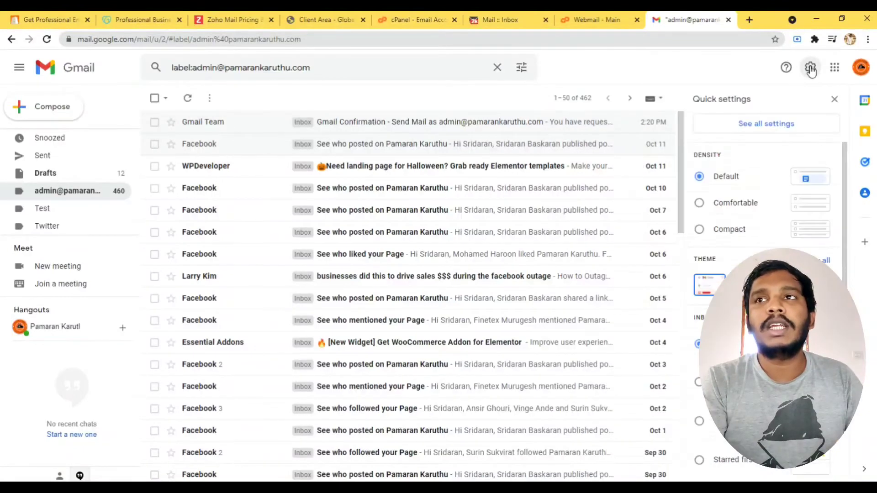
{"action": "left_click", "coordinate": [766, 129]}
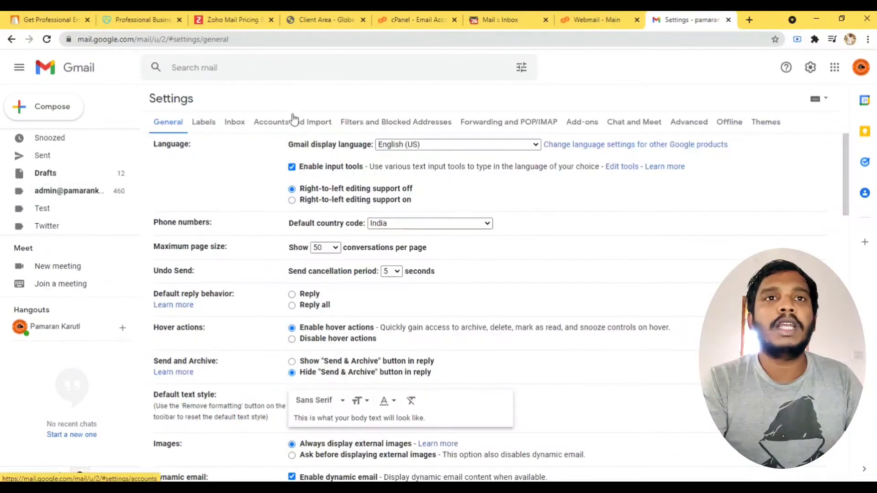
{"action": "left_click", "coordinate": [271, 129]}
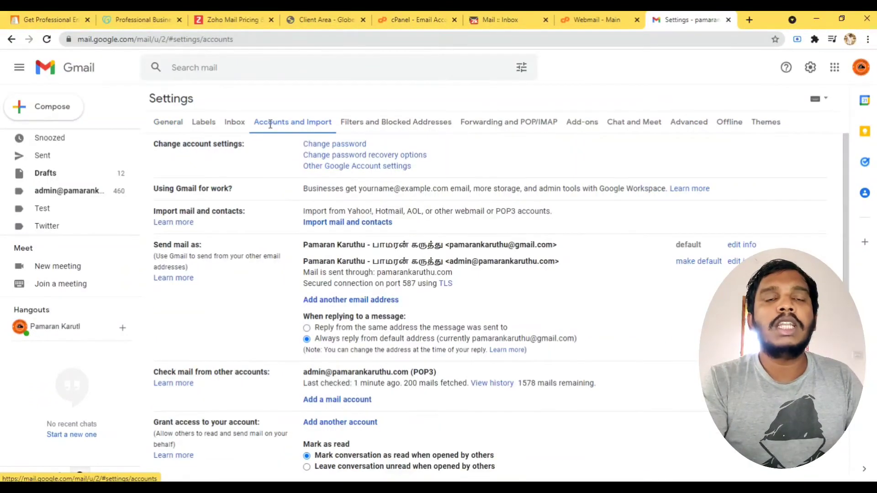
{"action": "scroll", "coordinate": [307, 403], "scroll_direction": "down", "scroll_amount": 3}
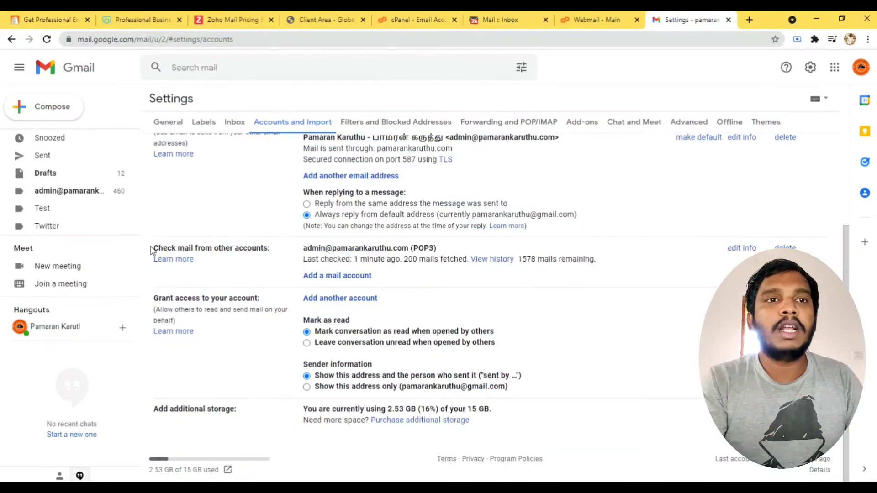
{"action": "left_click_drag", "start_coordinate": [152, 251], "coordinate": [208, 251]}
{"action": "left_click", "coordinate": [222, 256]}
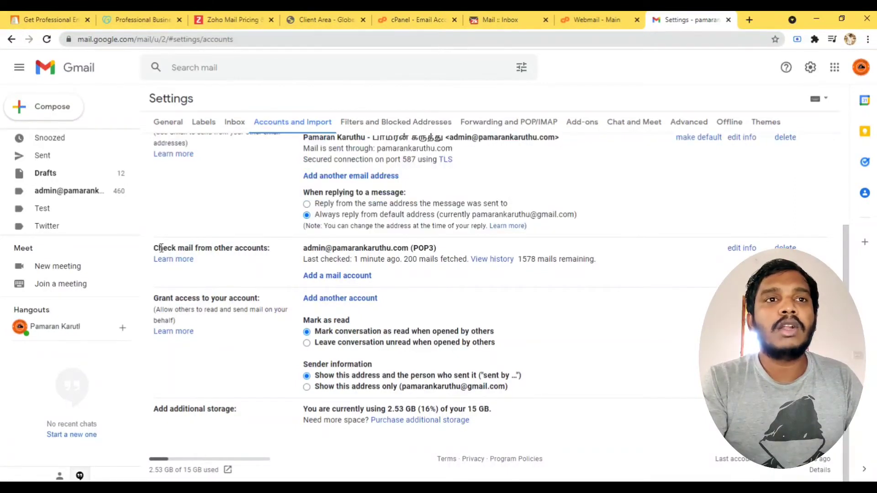
{"action": "left_click_drag", "start_coordinate": [153, 249], "coordinate": [208, 249]}
{"action": "left_click", "coordinate": [284, 253]}
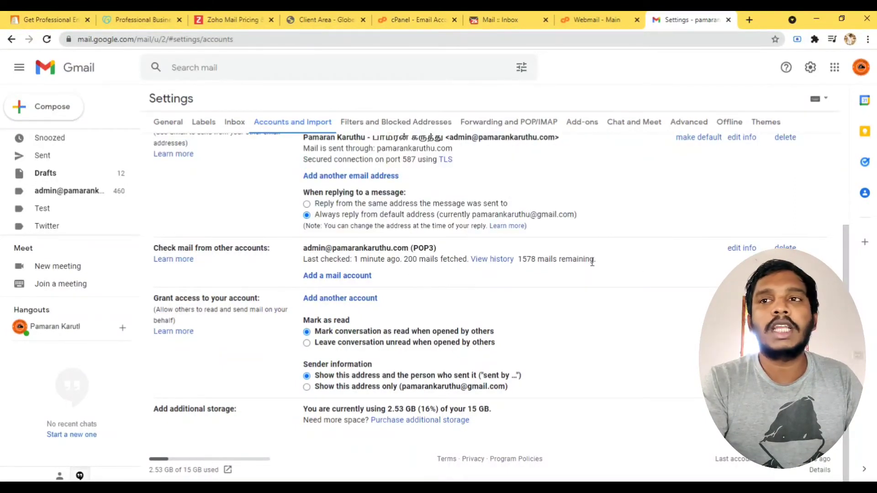
Start adding a mail account and enter the techtamilan.in admin address.
{"action": "left_click", "coordinate": [335, 277]}
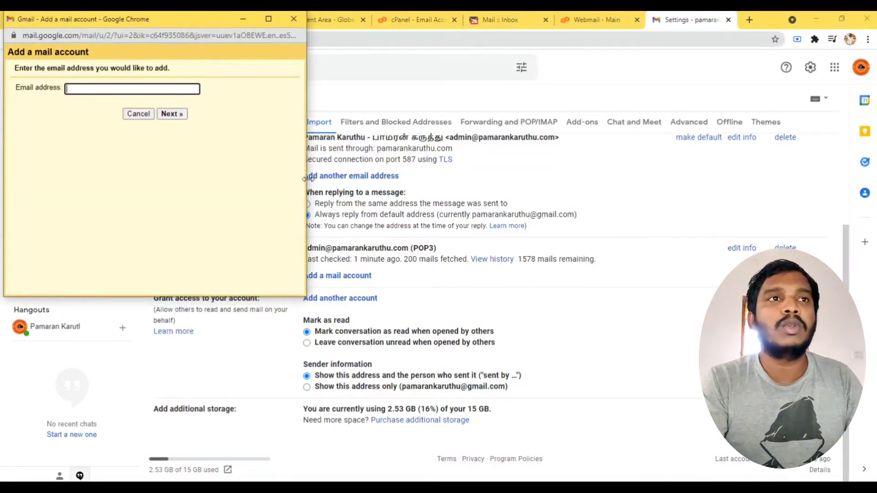
{"action": "left_click", "coordinate": [124, 88]}
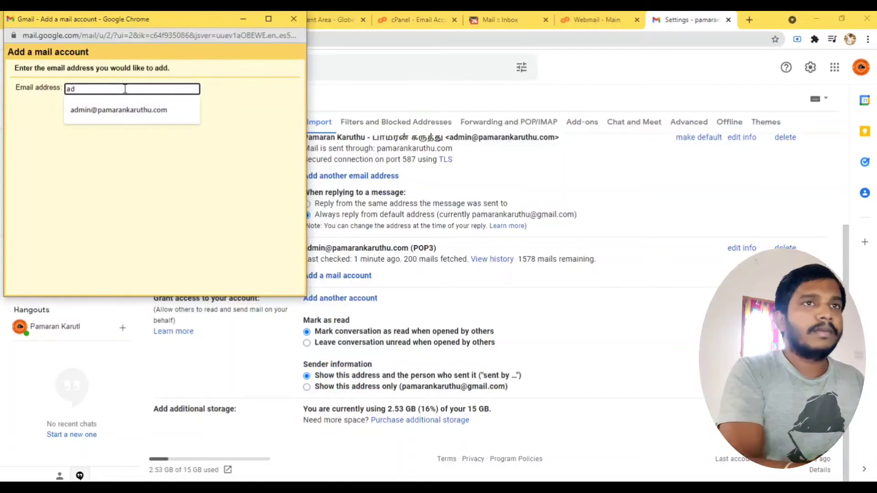
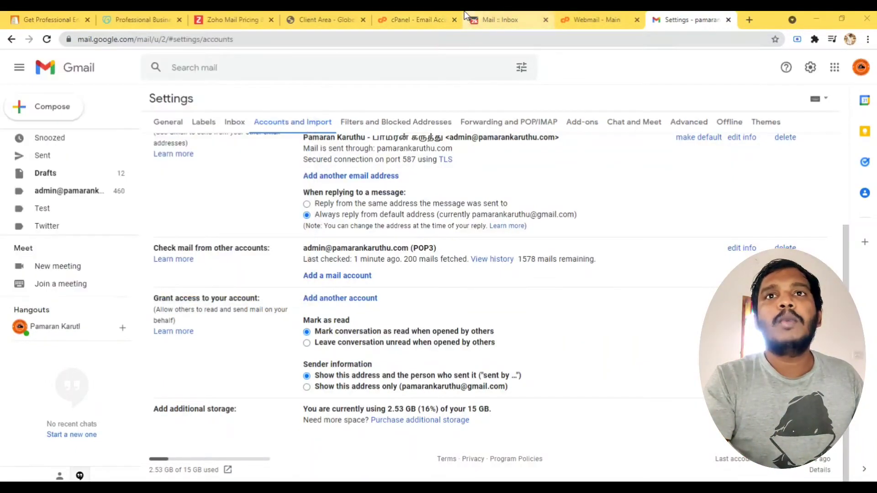
Compare the address against cPanel's email accounts, then return to the add-account form.
{"action": "left_click", "coordinate": [501, 20]}
{"action": "left_click", "coordinate": [425, 14]}
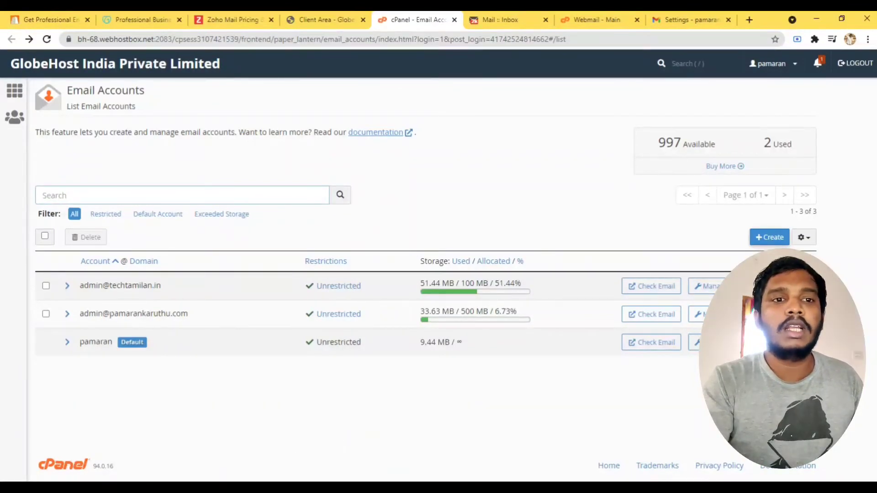
{"action": "mouse_move", "coordinate": [301, 472]}
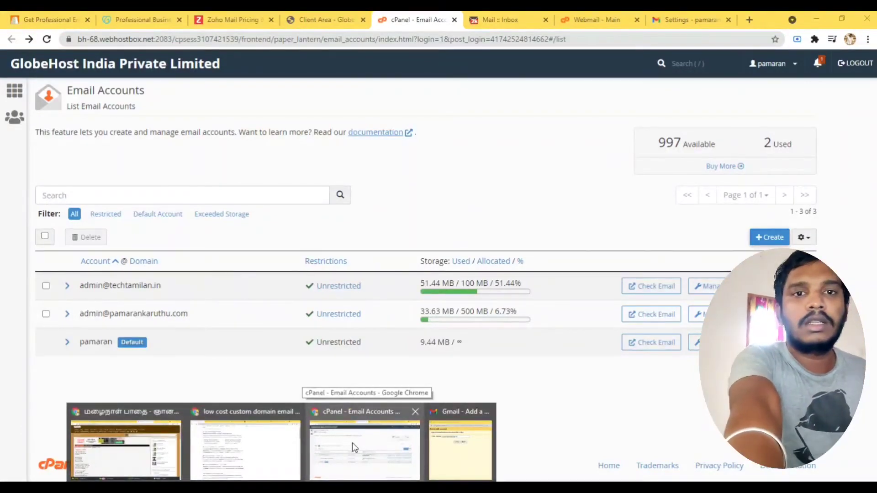
{"action": "mouse_move", "coordinate": [507, 463]}
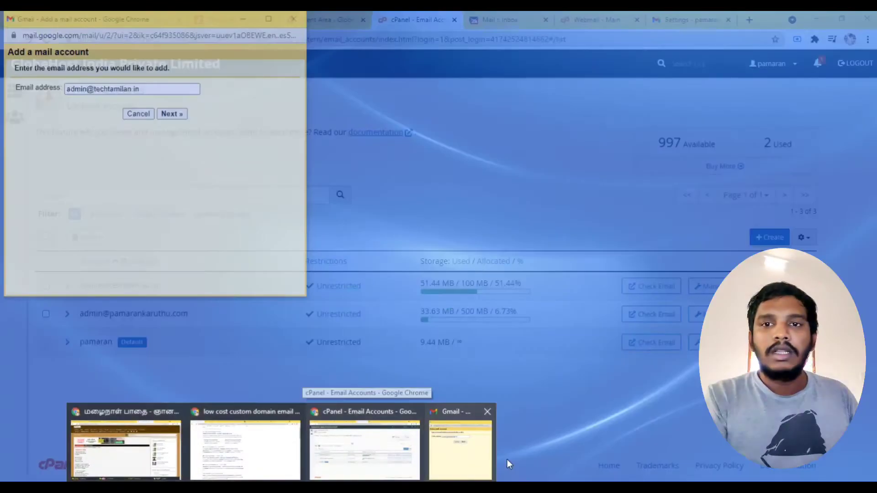
{"action": "left_click", "coordinate": [459, 437]}
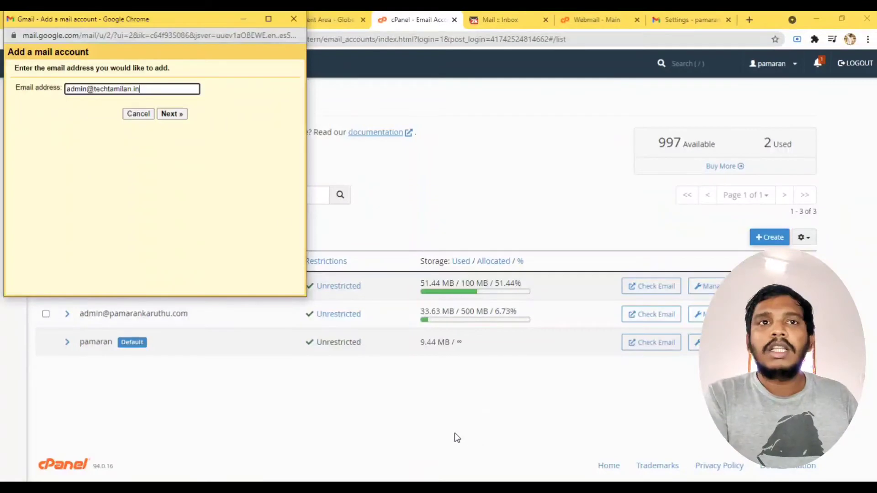
Choose POP3 import and replace the username with the full techtamilan.in address.
{"action": "left_click", "coordinate": [171, 114]}
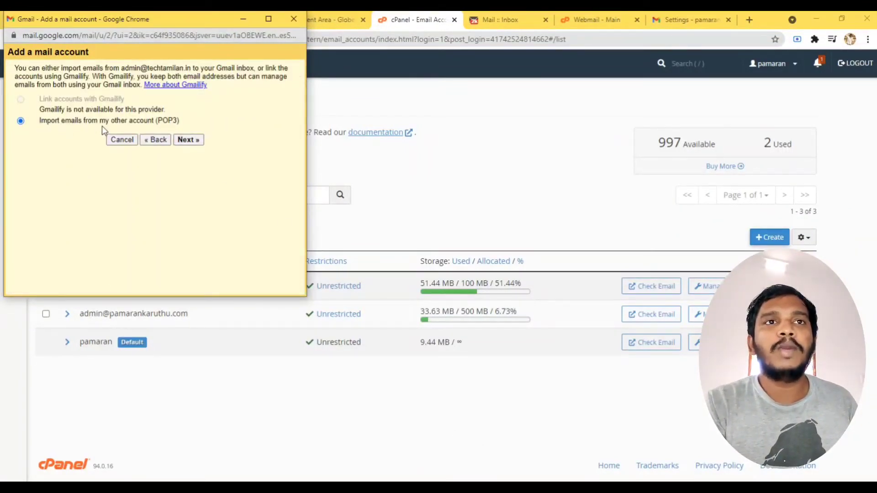
{"action": "left_click", "coordinate": [190, 142]}
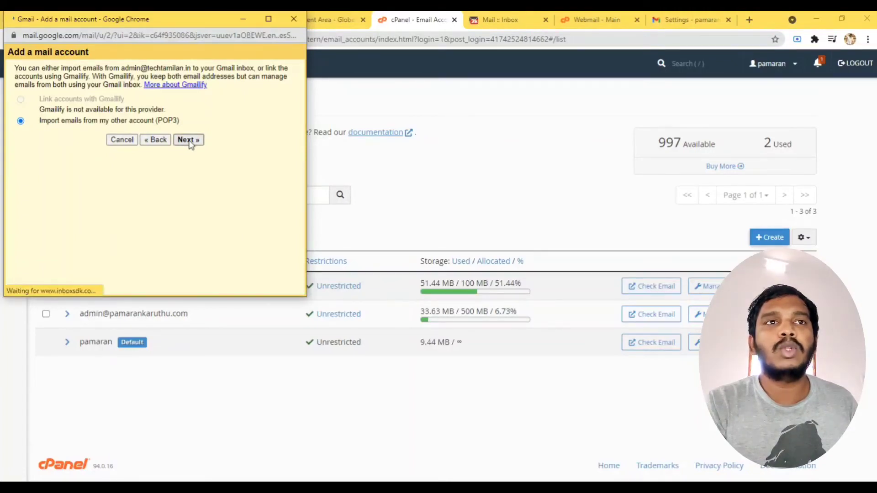
{"action": "left_click", "coordinate": [99, 113]}
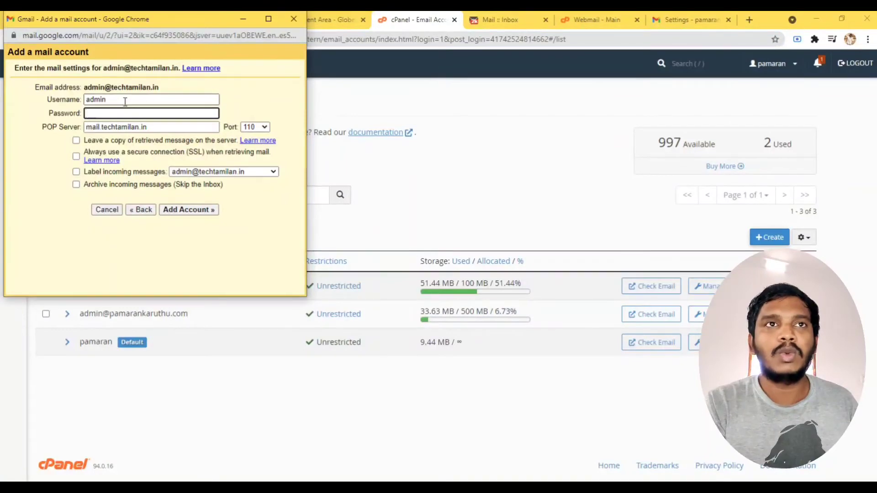
{"action": "double_click", "coordinate": [125, 101]}
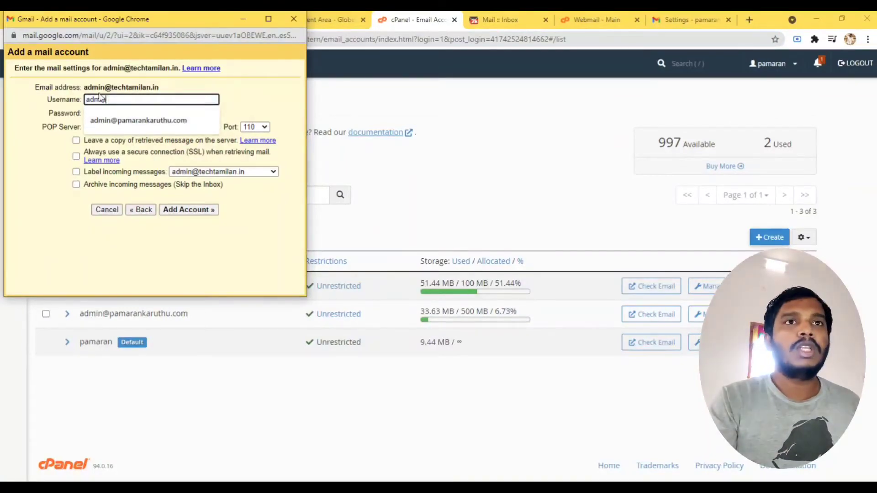
{"action": "left_click_drag", "start_coordinate": [84, 87], "coordinate": [166, 94]}
{"action": "key", "text": "ctrl+c"}
{"action": "left_click", "coordinate": [150, 101]}
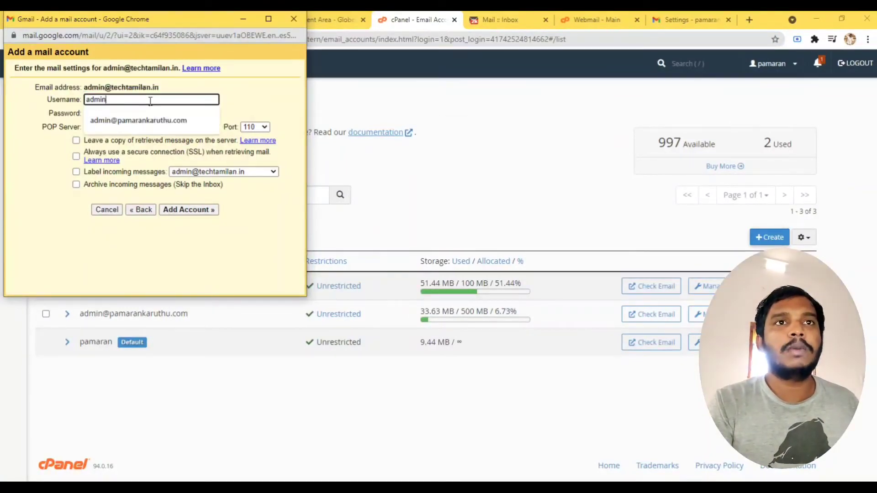
{"action": "key", "text": "ctrl+a"}
{"action": "key", "text": "ctrl+v"}
{"action": "left_click", "coordinate": [402, 18]}
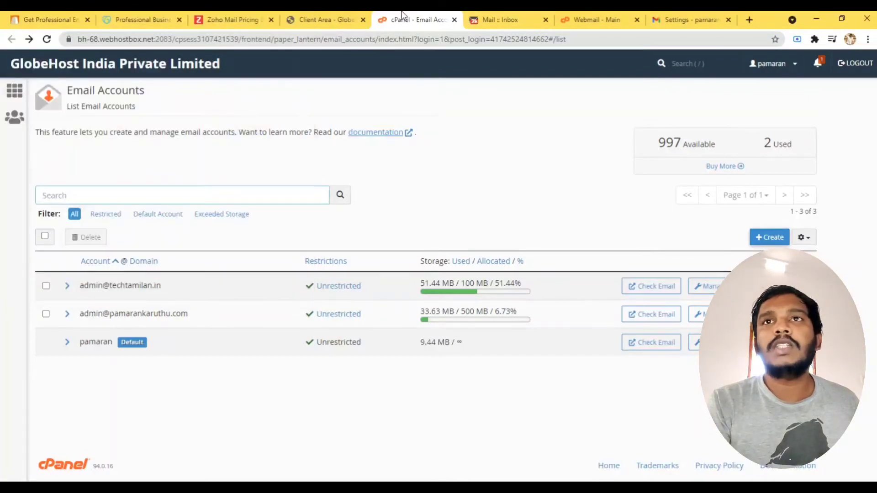
Open Horde webmail for the techtamilan.in account from cPanel's Check Email.
{"action": "left_click", "coordinate": [670, 343]}
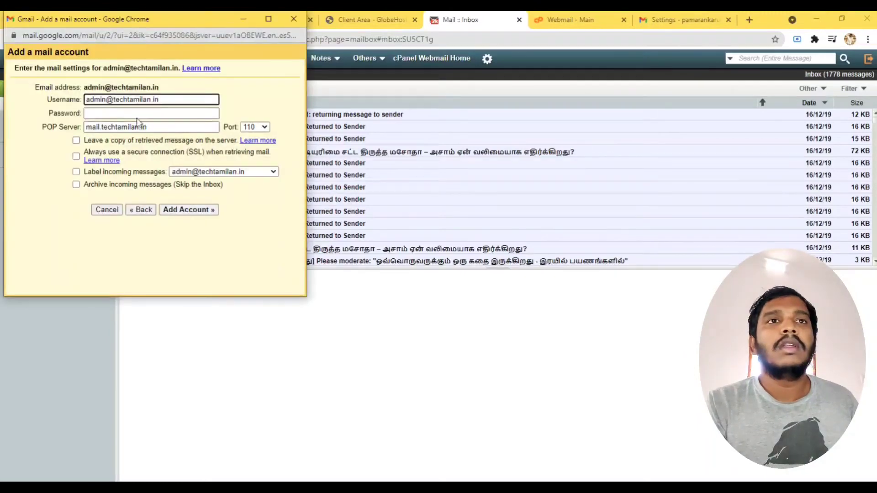
Paste the password, label incoming messages, add the POP3 account, and opt to send as it.
{"action": "left_click", "coordinate": [135, 113]}
{"action": "key", "text": "ctrl+v"}
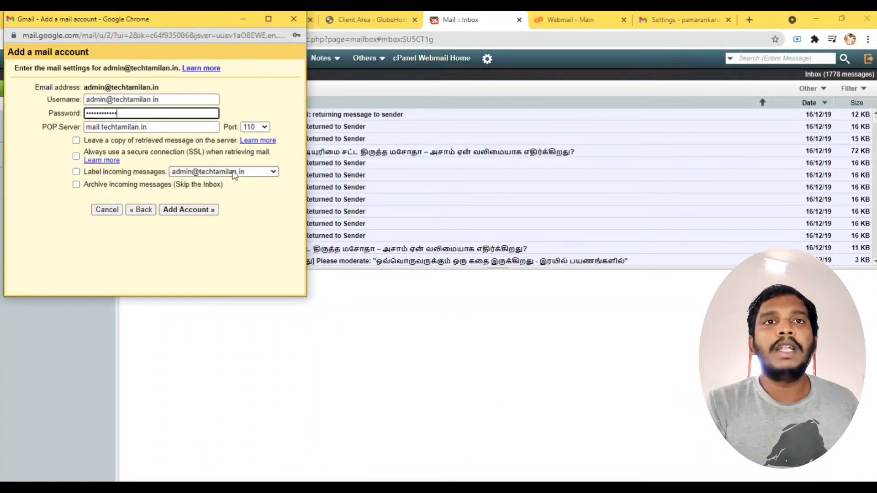
{"action": "left_click", "coordinate": [76, 172]}
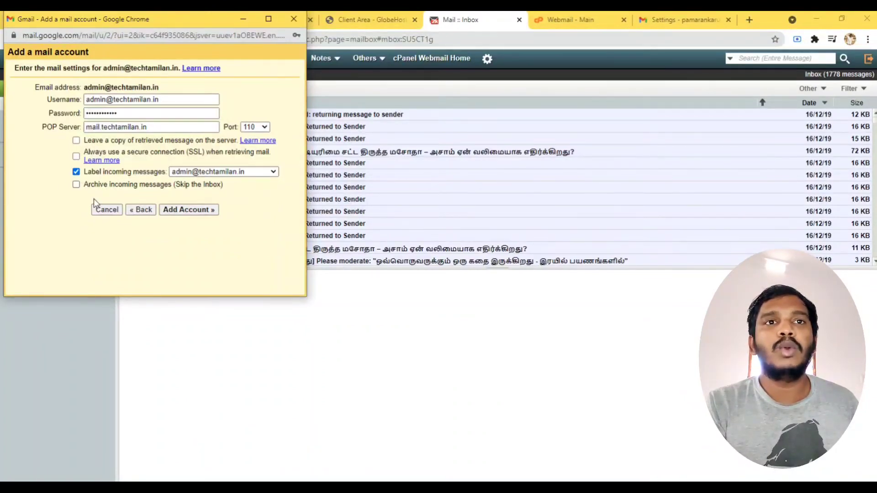
{"action": "left_click", "coordinate": [191, 211]}
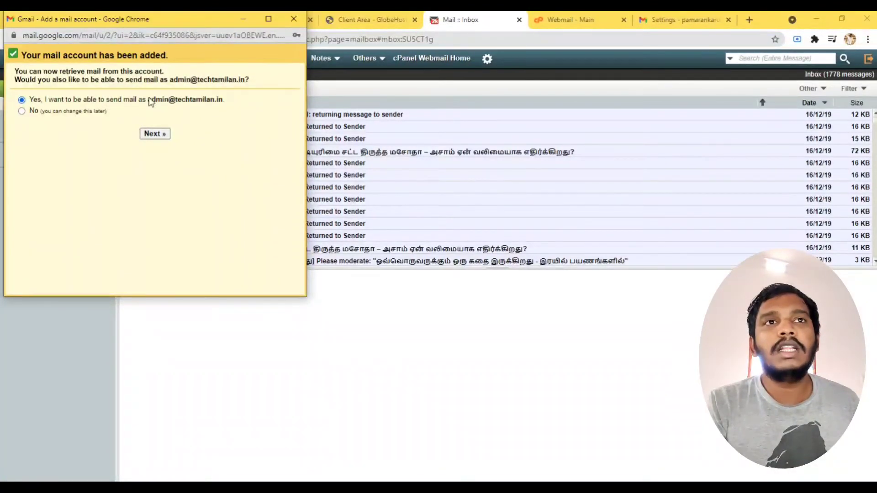
{"action": "left_click_drag", "start_coordinate": [147, 99], "coordinate": [231, 105]}
{"action": "left_click", "coordinate": [242, 188]}
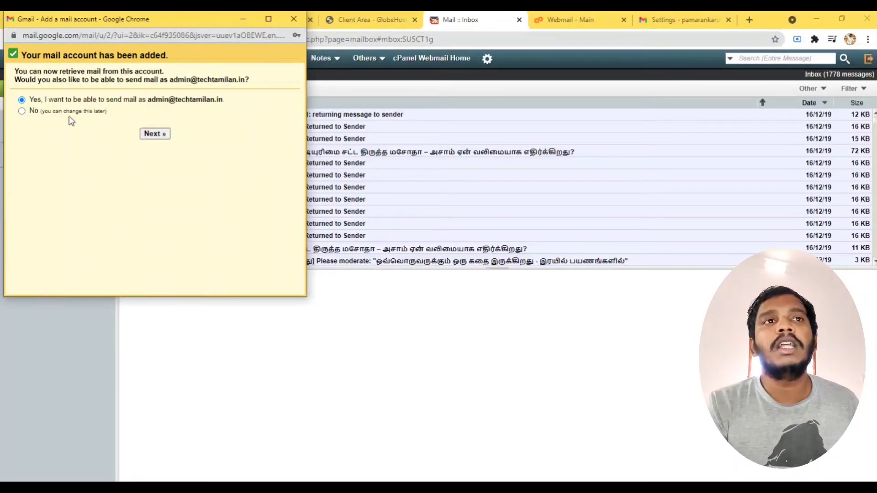
{"action": "left_click", "coordinate": [161, 135]}
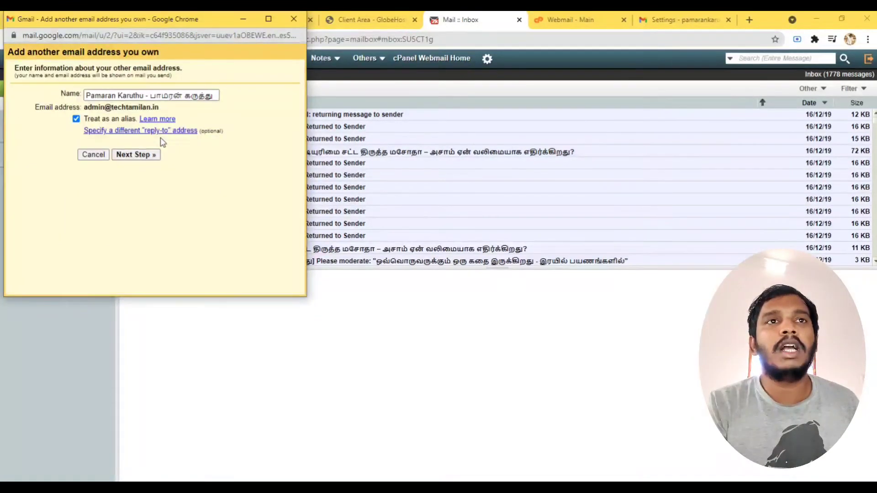
Change the send-as name to Tech Tamilan and continue to the SMTP settings.
{"action": "left_click", "coordinate": [145, 95]}
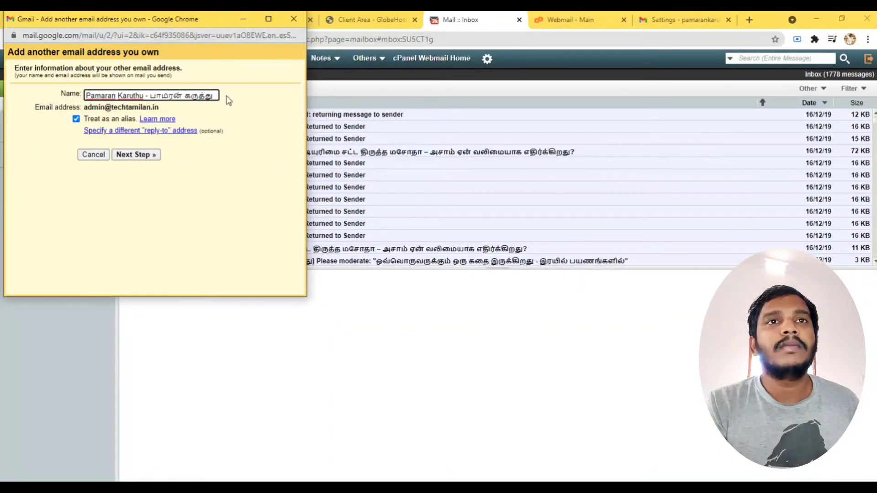
{"action": "left_click_drag", "start_coordinate": [219, 95], "coordinate": [28, 96]}
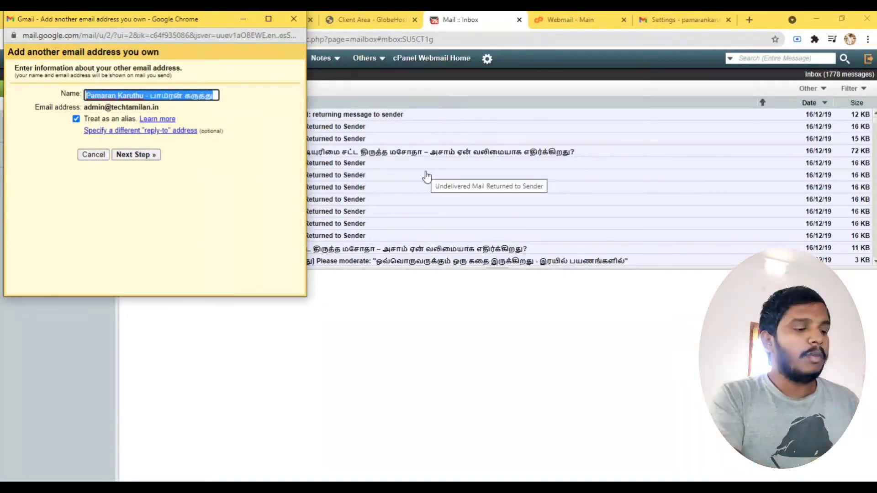
{"action": "key", "text": "BackSpace"}
{"action": "type", "text": "Tech Tamilan"}
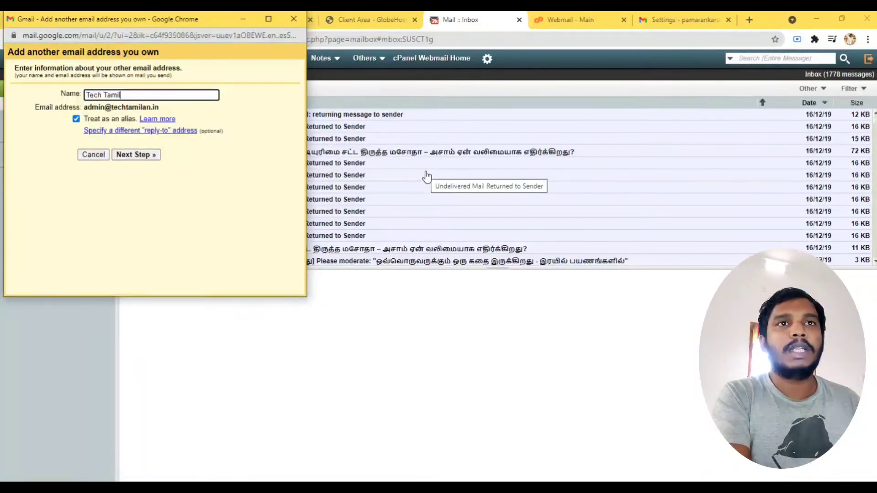
{"action": "left_click", "coordinate": [133, 156]}
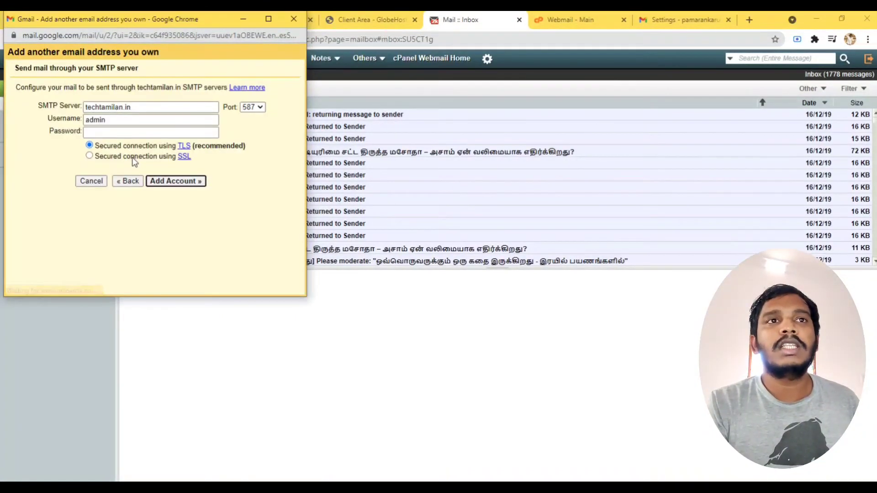
Enter the full techtamilan.in address and password for SMTP, keeping TLS on port 587, and add it.
{"action": "left_click", "coordinate": [115, 121]}
{"action": "left_click", "coordinate": [94, 132]}
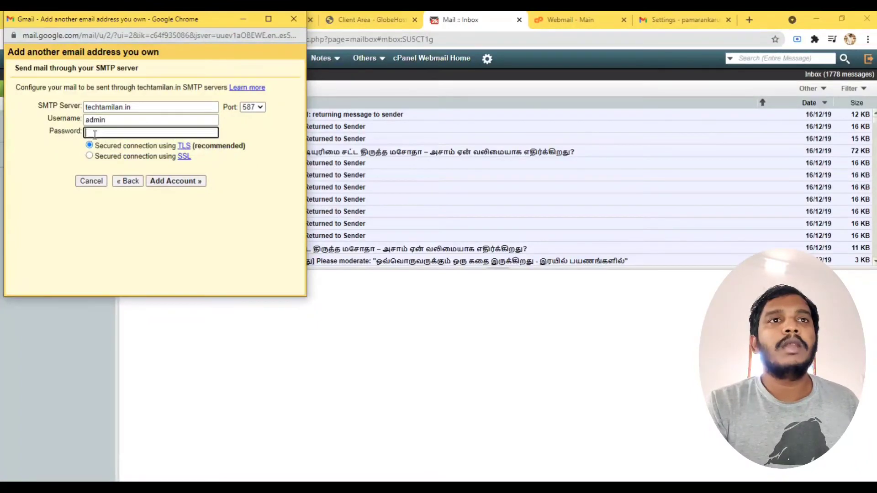
{"action": "key", "text": "ctrl+v"}
{"action": "left_click", "coordinate": [110, 121]}
{"action": "type", "text": "@"}
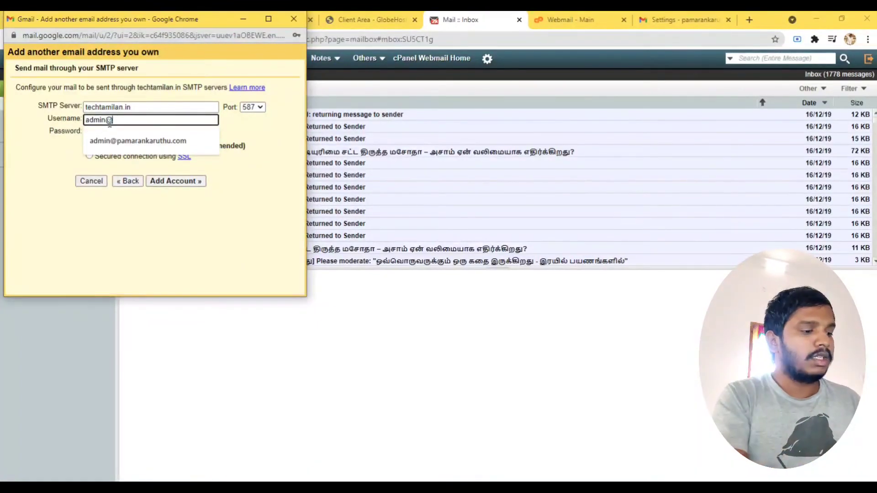
{"action": "type", "text": "techtamil"}
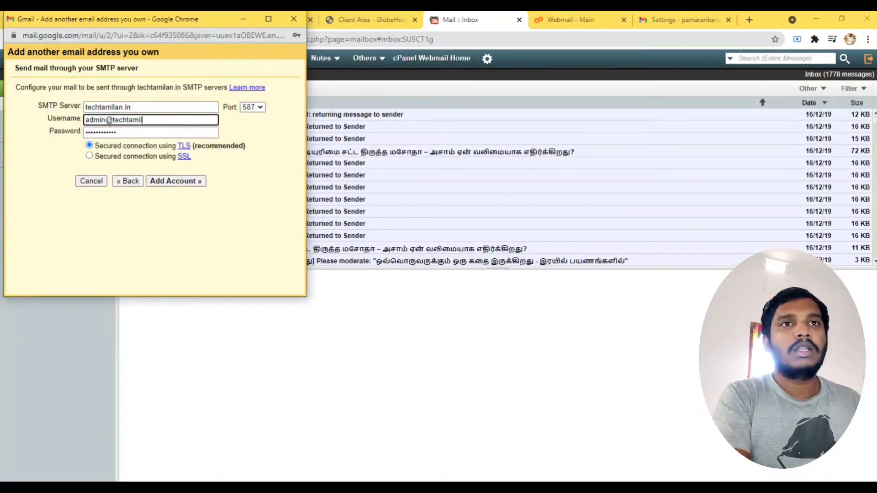
{"action": "type", "text": "an.in"}
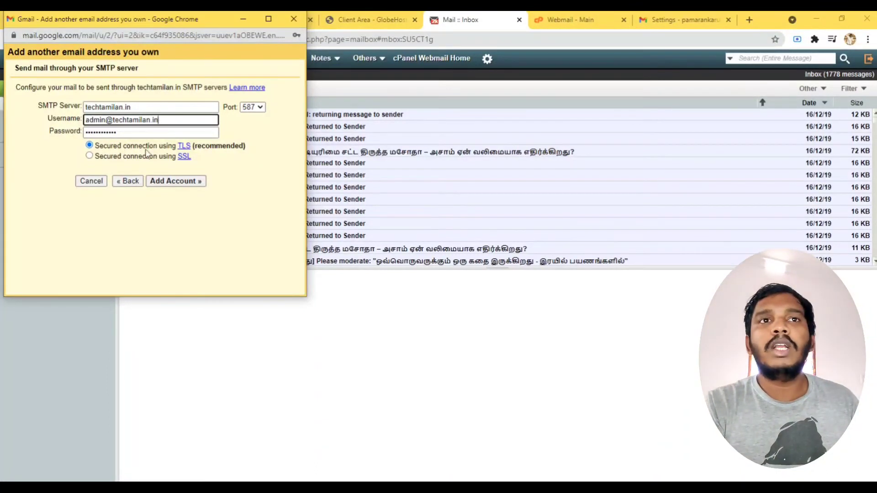
{"action": "left_click", "coordinate": [180, 182]}
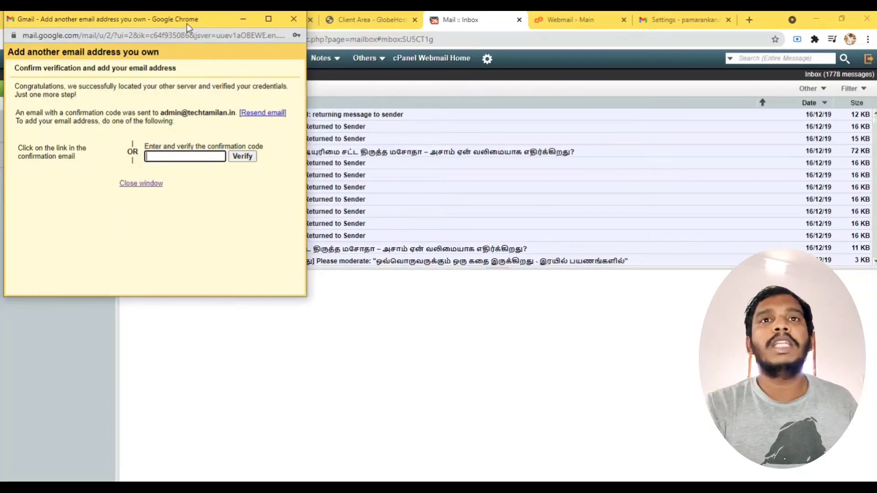
Move between the webmail, client area and Horde inbox tabs, then reload the Horde inbox.
{"action": "left_click_drag", "start_coordinate": [188, 27], "coordinate": [696, 224]}
{"action": "left_click", "coordinate": [475, 15]}
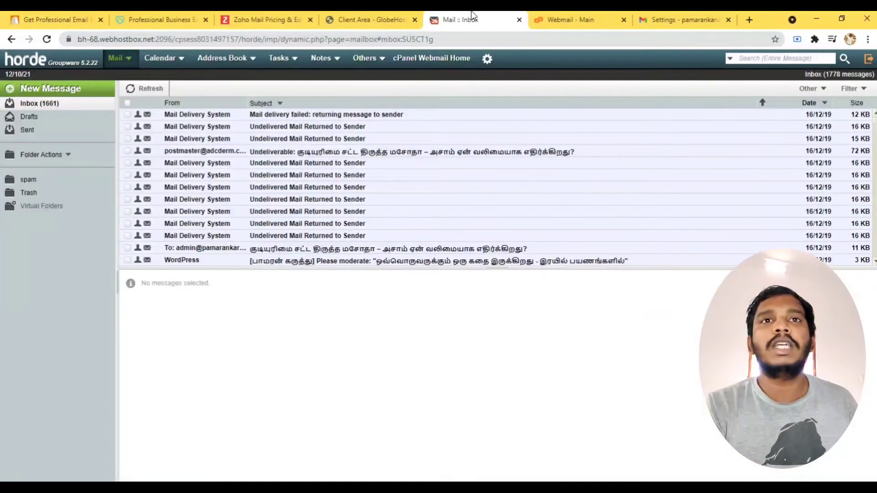
{"action": "left_click", "coordinate": [550, 16]}
{"action": "scroll", "coordinate": [303, 281], "scroll_direction": "down", "scroll_amount": 5}
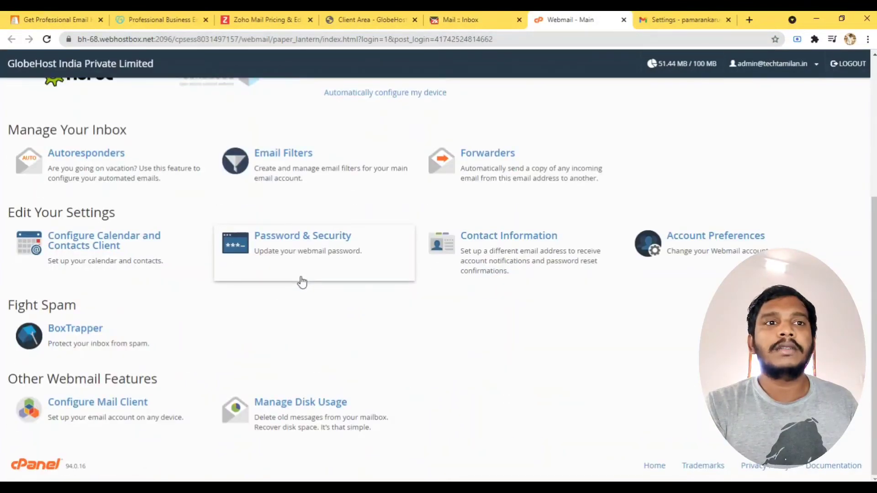
{"action": "scroll", "coordinate": [302, 281], "scroll_direction": "up", "scroll_amount": 5}
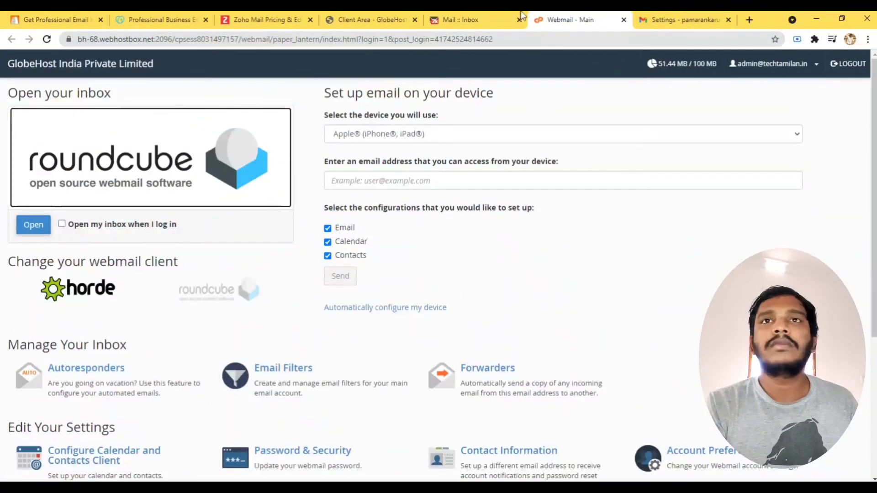
{"action": "left_click", "coordinate": [365, 19]}
{"action": "left_click", "coordinate": [441, 18]}
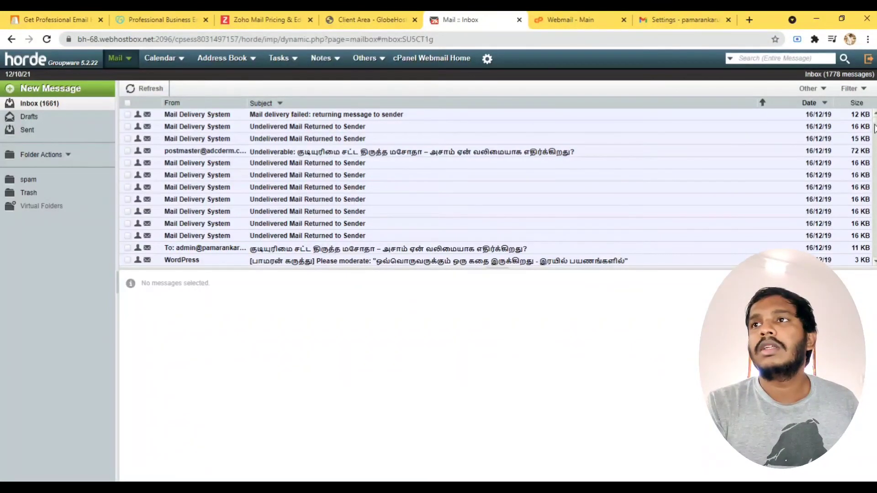
{"action": "mouse_move", "coordinate": [874, 130]}
{"action": "left_mouse_down"}
{"action": "mouse_move", "coordinate": [875, 154]}
{"action": "mouse_move", "coordinate": [875, 115]}
{"action": "left_mouse_up"}
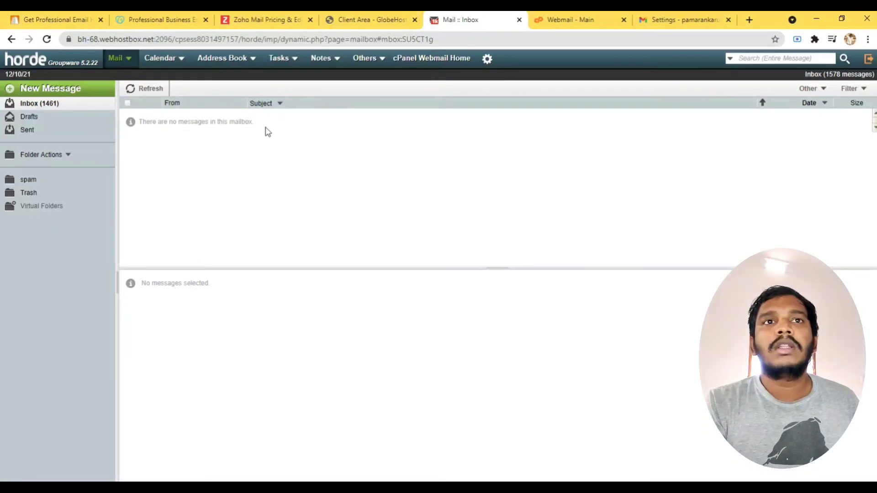
{"action": "left_click", "coordinate": [597, 18]}
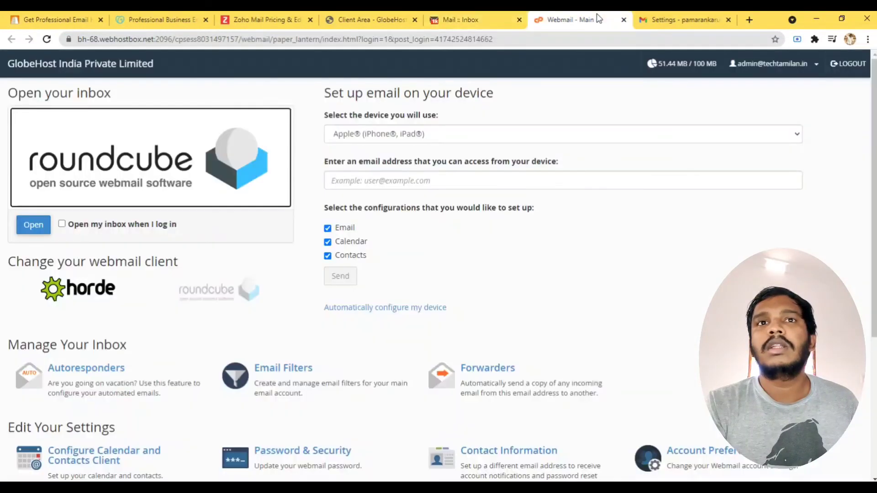
{"action": "left_click", "coordinate": [390, 18]}
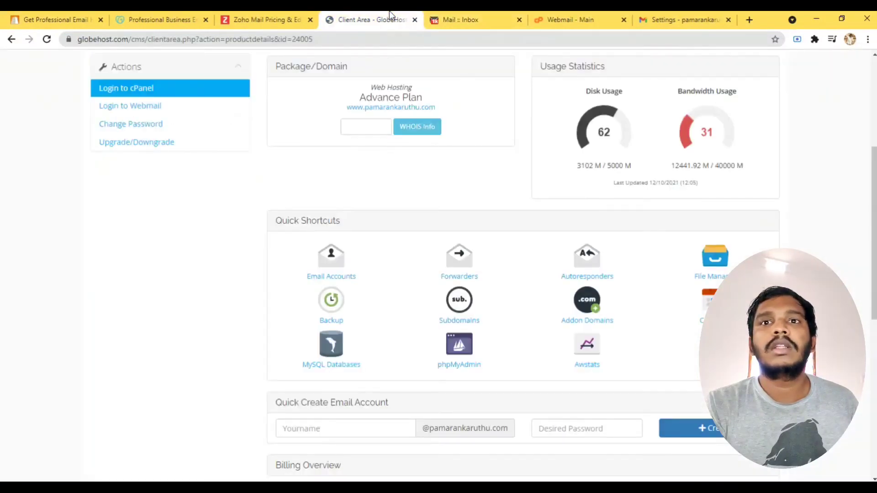
{"action": "left_click", "coordinate": [455, 15]}
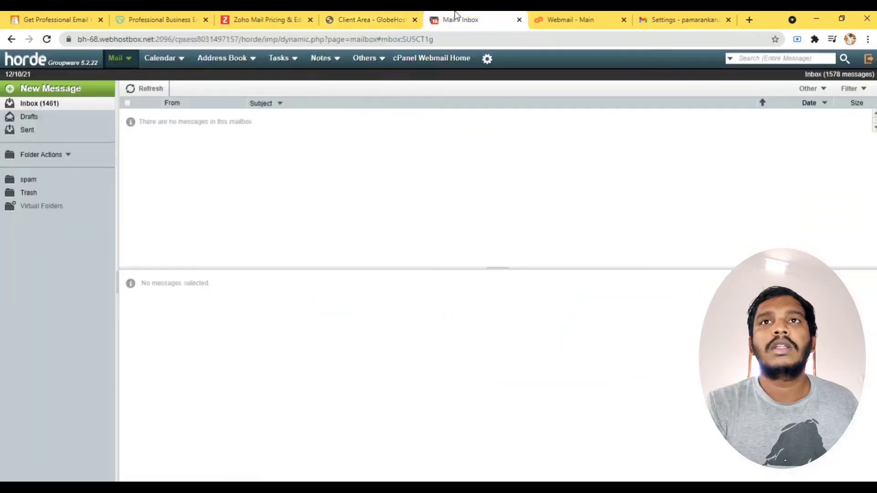
{"action": "left_click", "coordinate": [47, 40]}
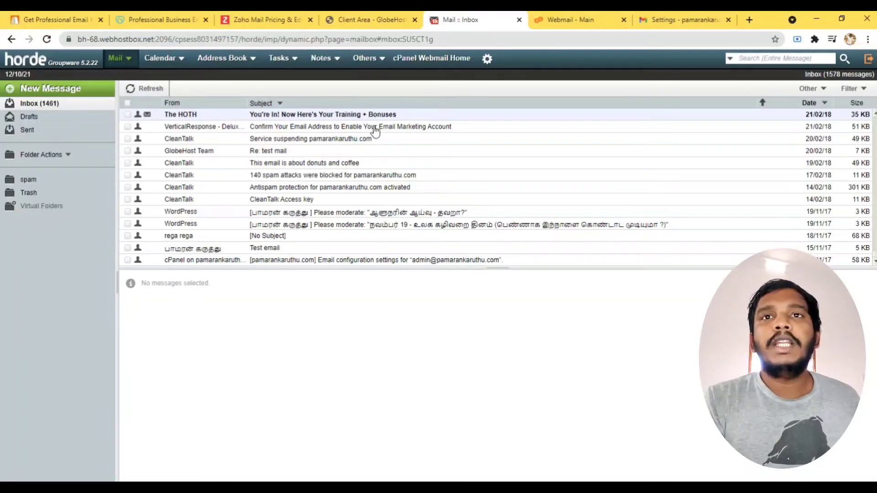
Open the VerticalResponse confirmation message and scroll through the Horde inbox.
{"action": "left_click", "coordinate": [375, 128]}
{"action": "scroll", "coordinate": [766, 206], "scroll_direction": "up", "scroll_amount": 5}
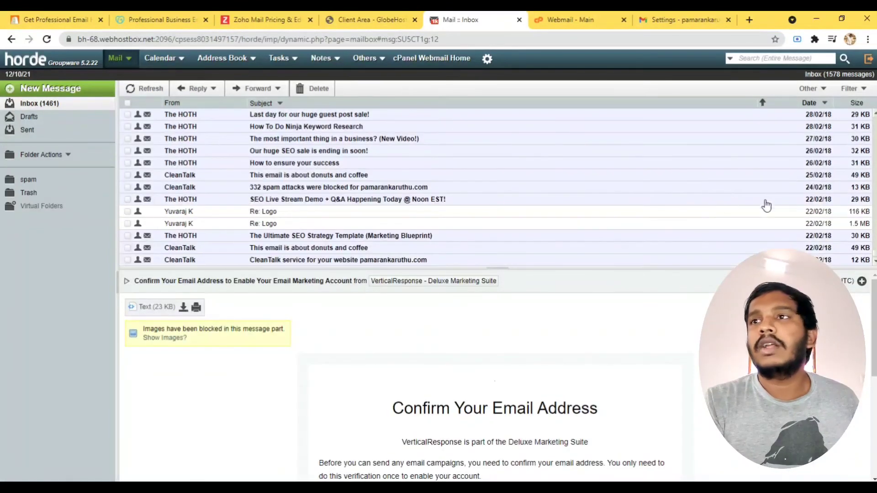
{"action": "scroll", "coordinate": [766, 205], "scroll_direction": "up", "scroll_amount": 10}
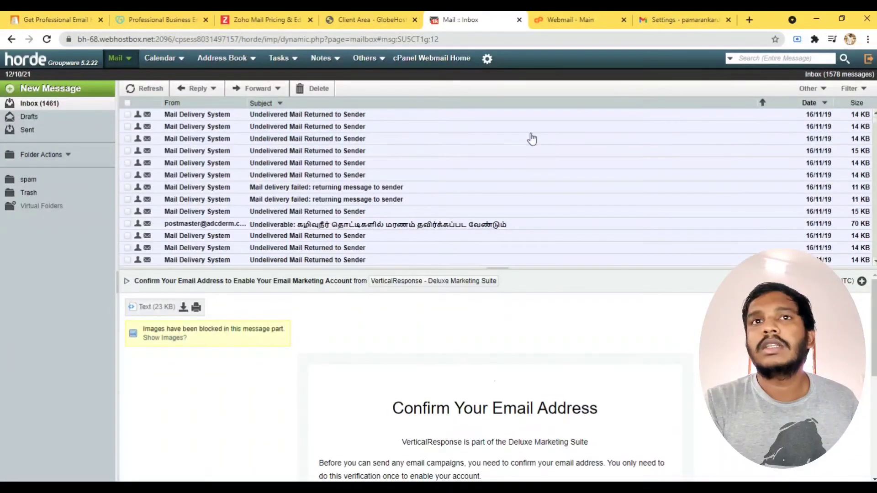
{"action": "scroll", "coordinate": [291, 209], "scroll_direction": "down", "scroll_amount": 3}
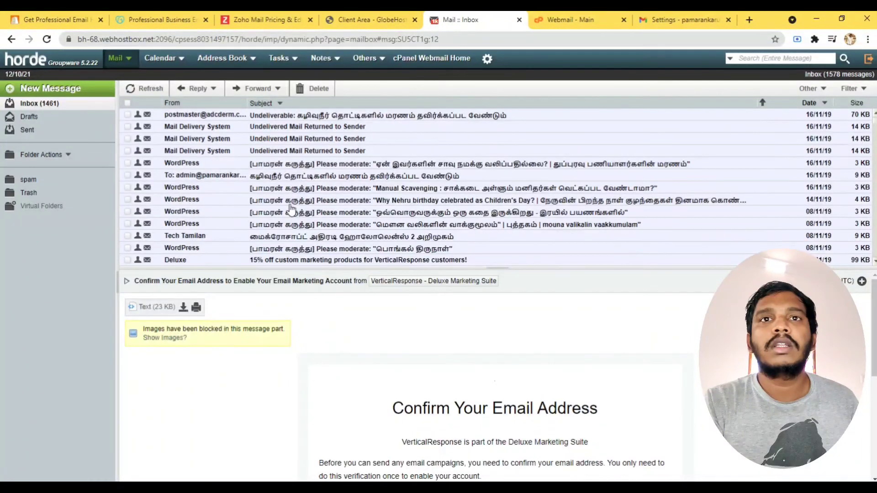
{"action": "scroll", "coordinate": [291, 209], "scroll_direction": "down", "scroll_amount": 3}
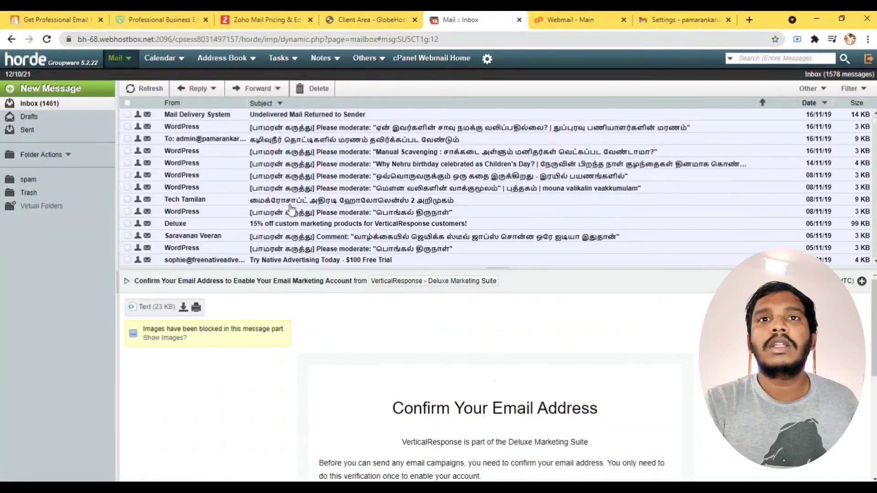
{"action": "scroll", "coordinate": [291, 209], "scroll_direction": "down", "scroll_amount": 2}
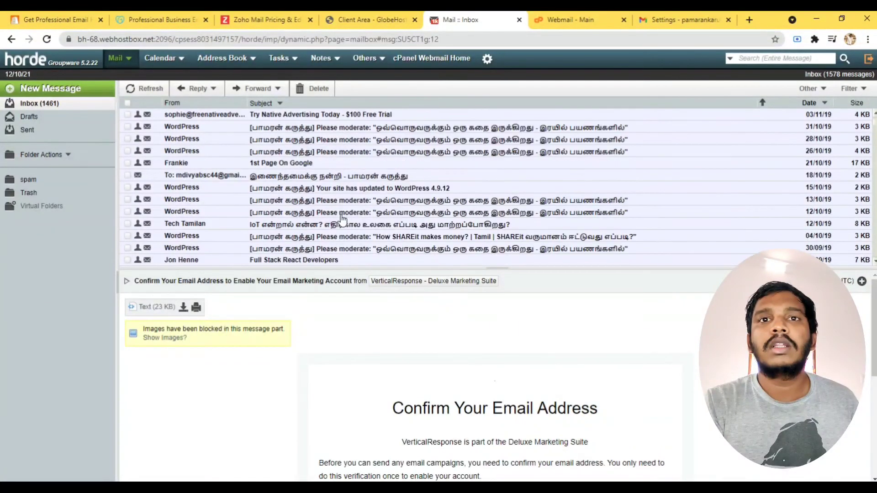
{"action": "scroll", "coordinate": [343, 219], "scroll_direction": "up", "scroll_amount": 8}
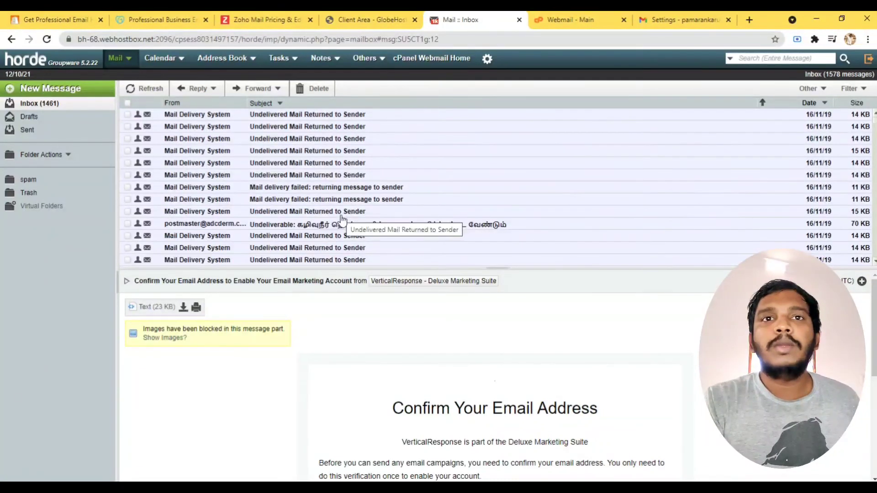
Recheck the Horde inbox, then open Gmail's custom-domain address label.
{"action": "left_click", "coordinate": [560, 18]}
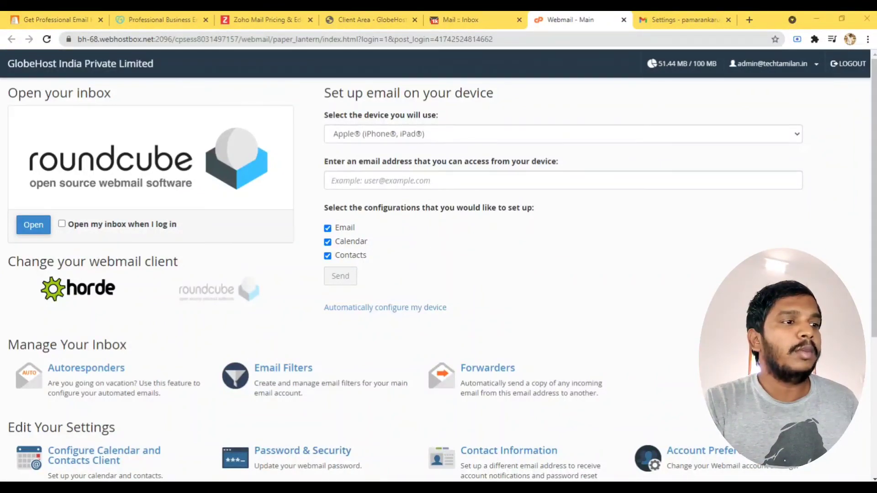
{"action": "key", "text": "alt+Tab"}
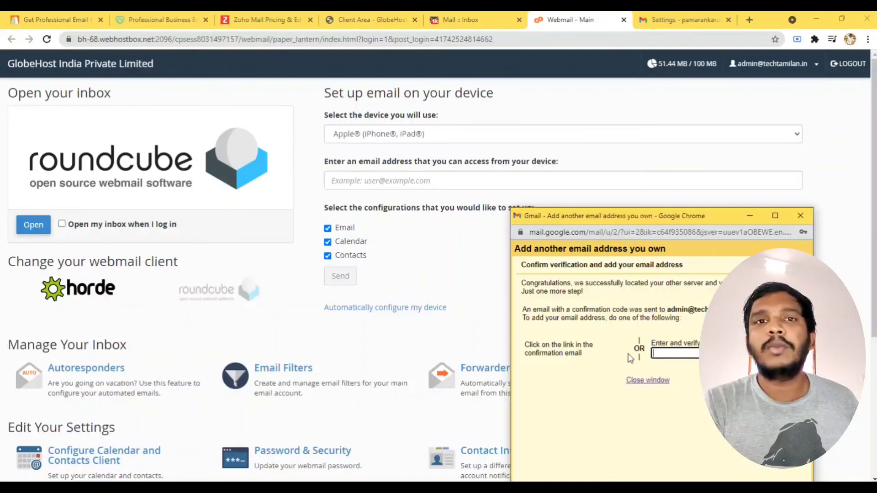
{"action": "left_click", "coordinate": [460, 19]}
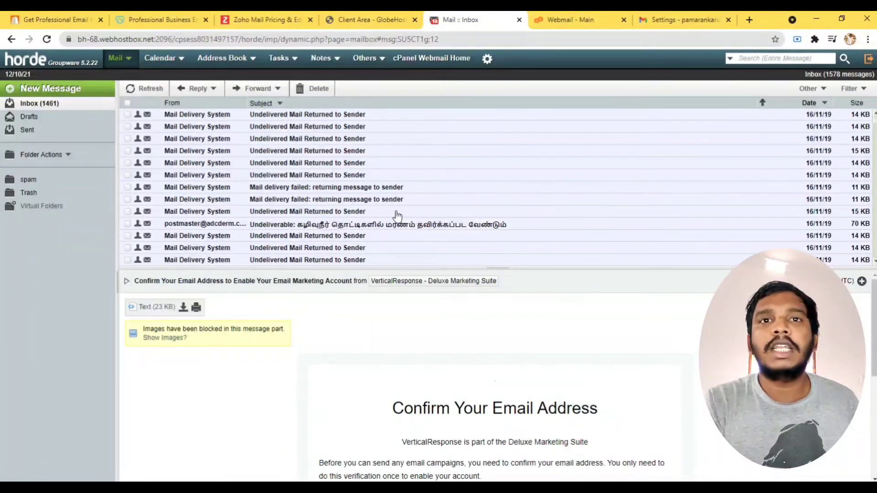
{"action": "scroll", "coordinate": [398, 208], "scroll_direction": "down", "scroll_amount": 3}
{"action": "scroll", "coordinate": [396, 215], "scroll_direction": "up", "scroll_amount": 3}
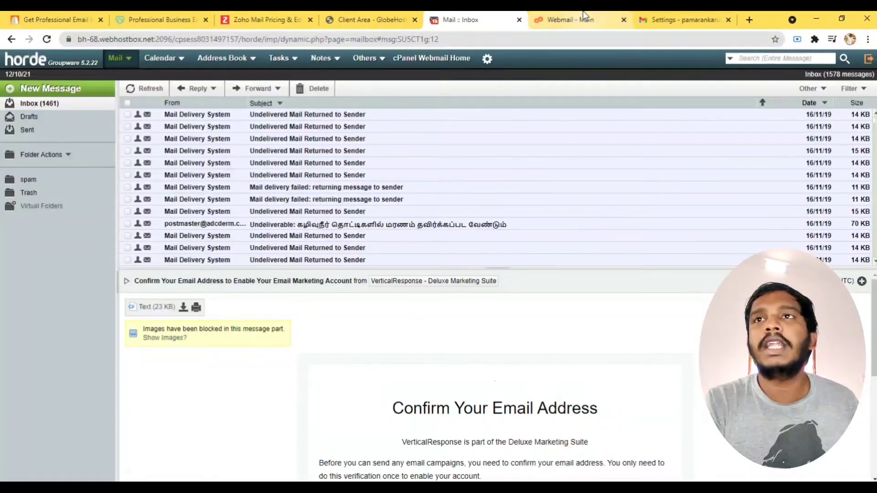
{"action": "key", "text": "ctrl+Tab"}
{"action": "key", "text": "ctrl+Tab"}
{"action": "left_click", "coordinate": [43, 192]}
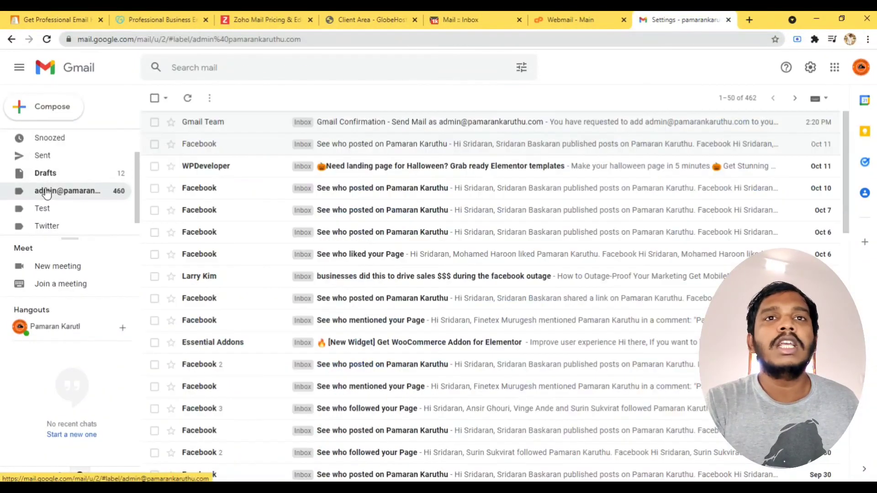
Open the Gmail Confirmation – Send Mail as email and select its confirmation code.
{"action": "left_click", "coordinate": [373, 120]}
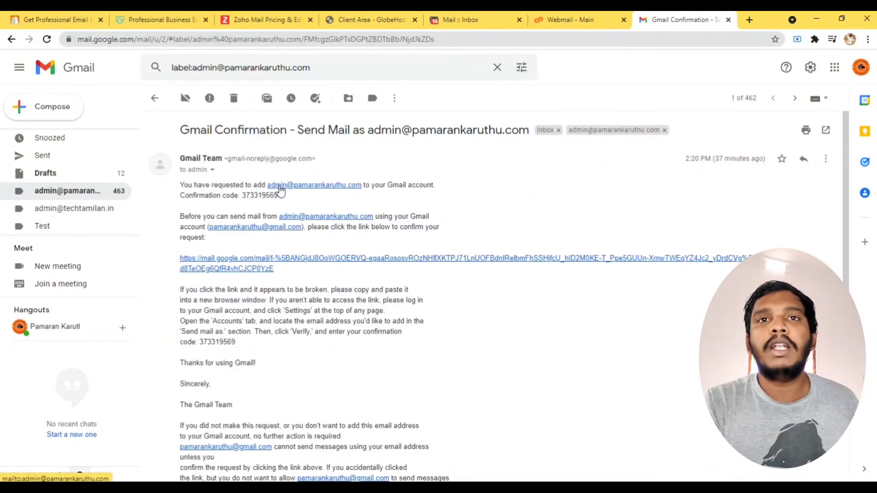
{"action": "left_click_drag", "start_coordinate": [242, 196], "coordinate": [301, 201]}
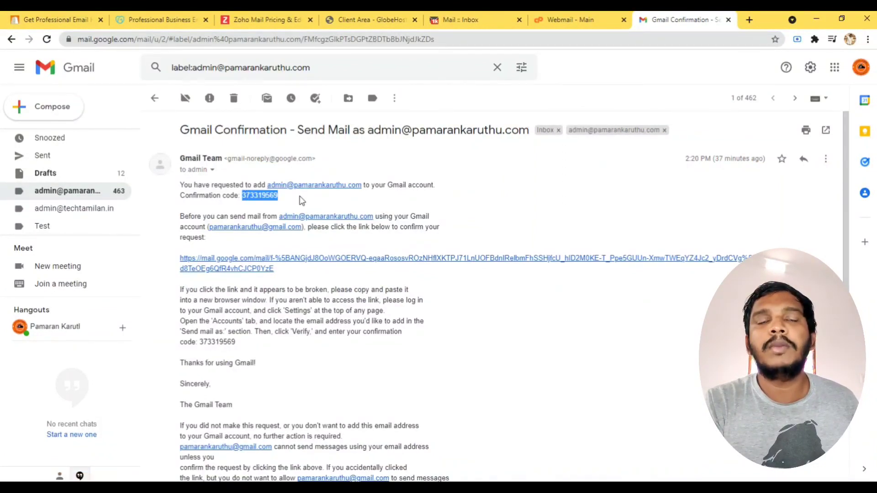
{"action": "left_click", "coordinate": [240, 198]}
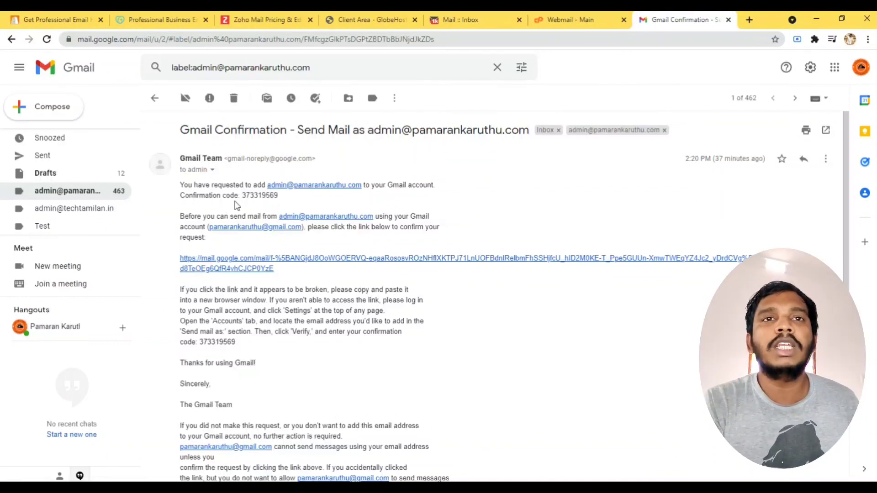
{"action": "left_click_drag", "start_coordinate": [243, 195], "coordinate": [279, 196]}
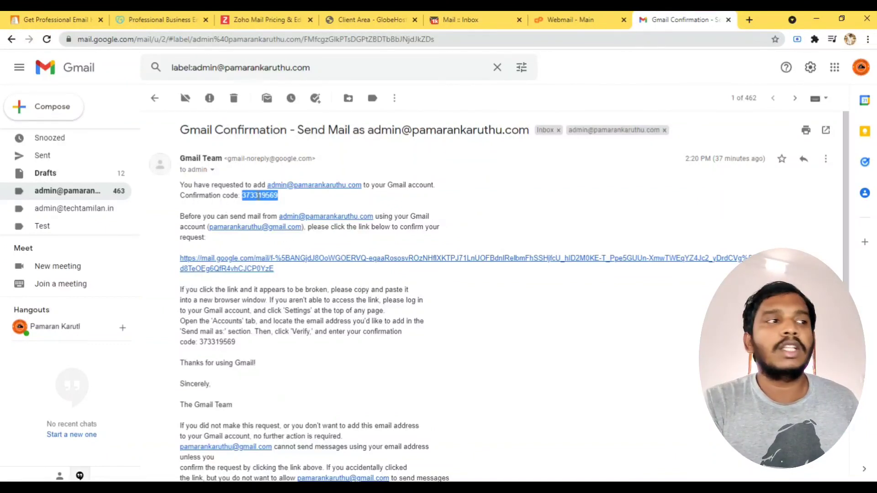
Close the add-address verification window and open the second custom-domain label.
{"action": "key", "text": "alt+Tab"}
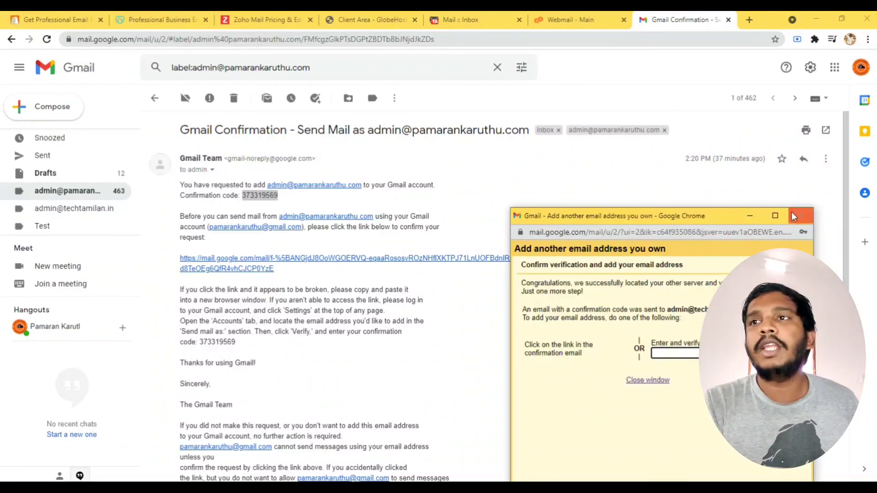
{"action": "left_click", "coordinate": [792, 215]}
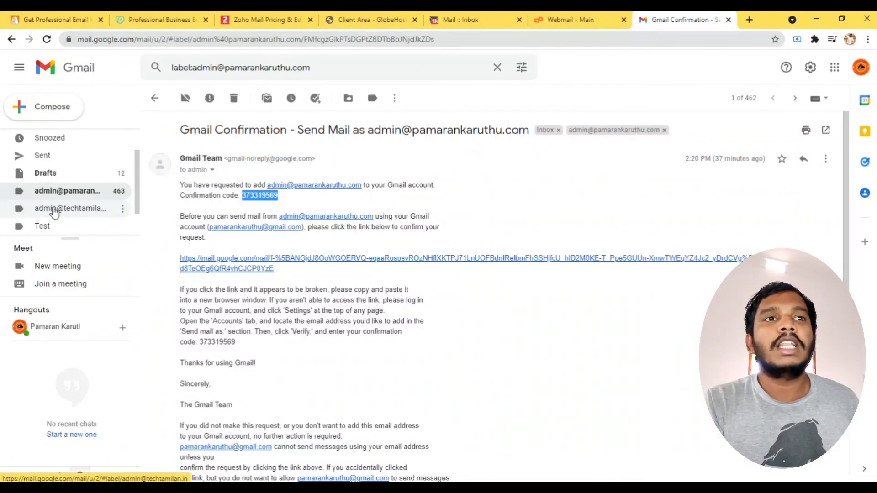
{"action": "left_click", "coordinate": [54, 211]}
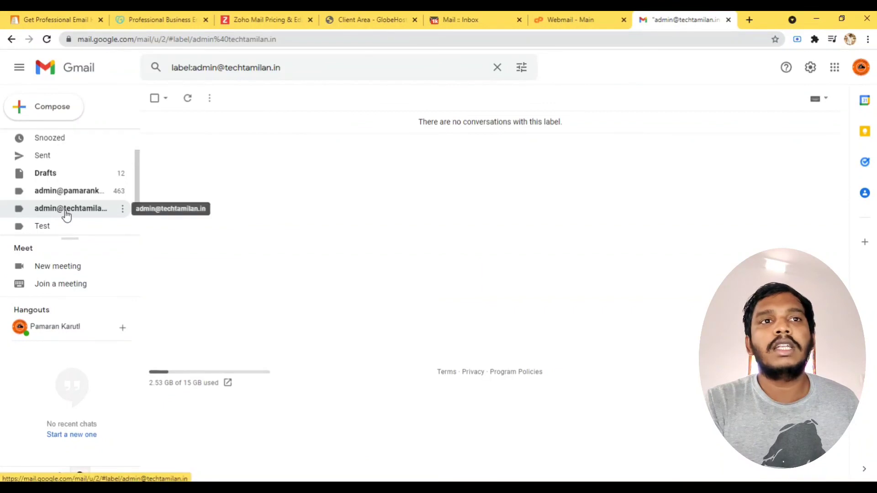